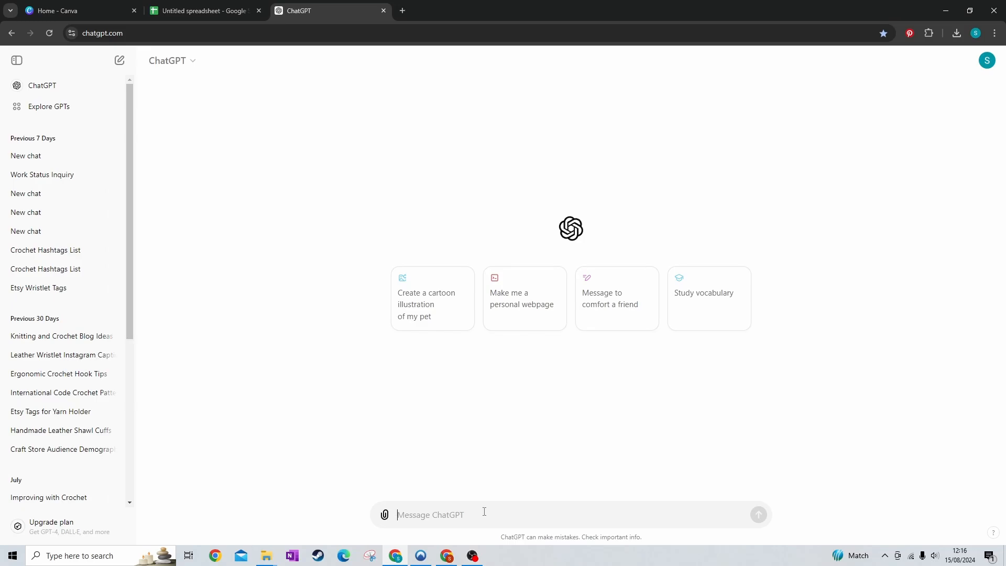
Ask ChatGPT for 10 Pinterest titles and descriptions based on the pasted Leather Notions Pouch product description
type("gi")
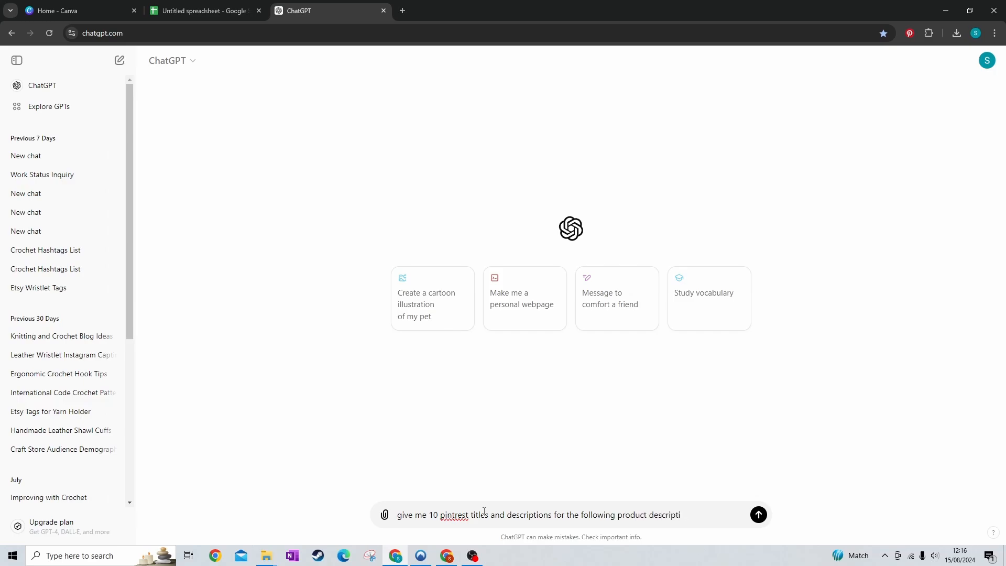
key("ctrl+v")
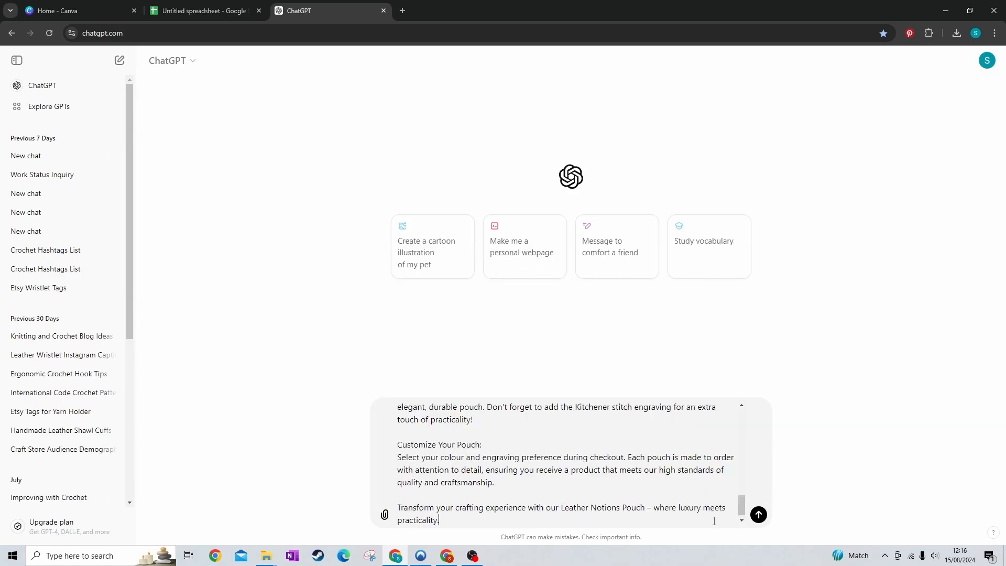
key("Return")
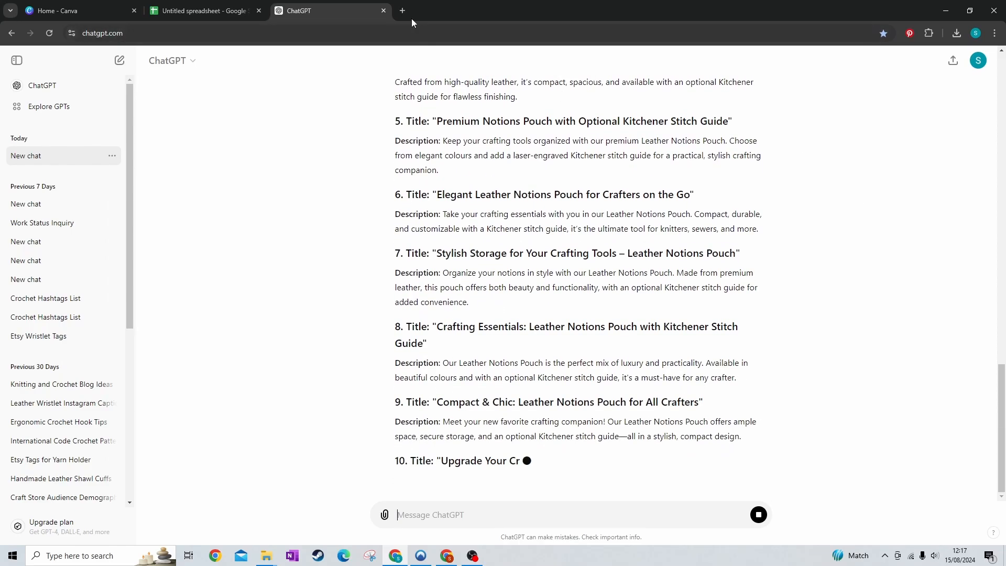
In Asana, open the "20 pins" subtask of the notions pouch description task and review its saved Pinterest titles and descriptions
left_click(403, 11)
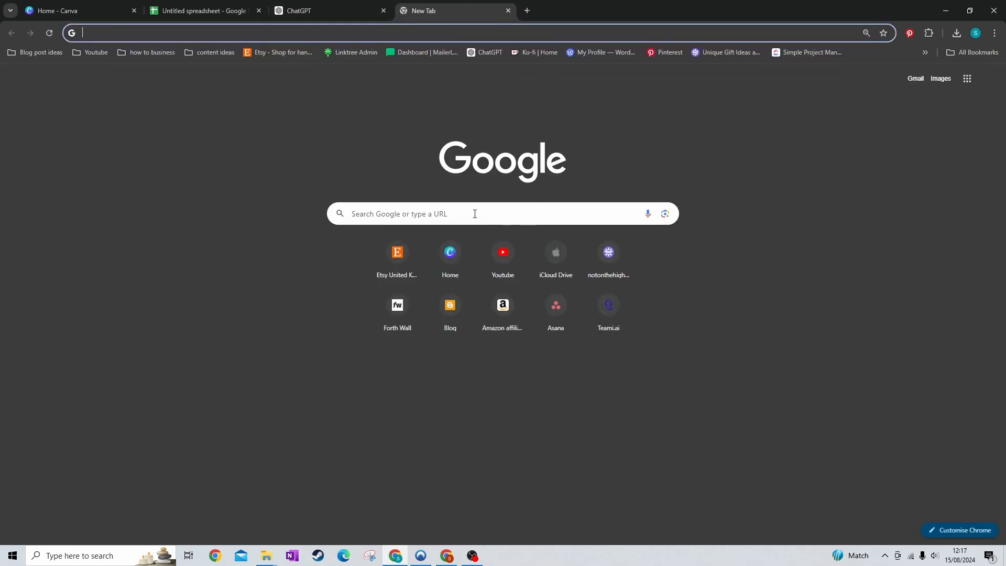
left_click(556, 303)
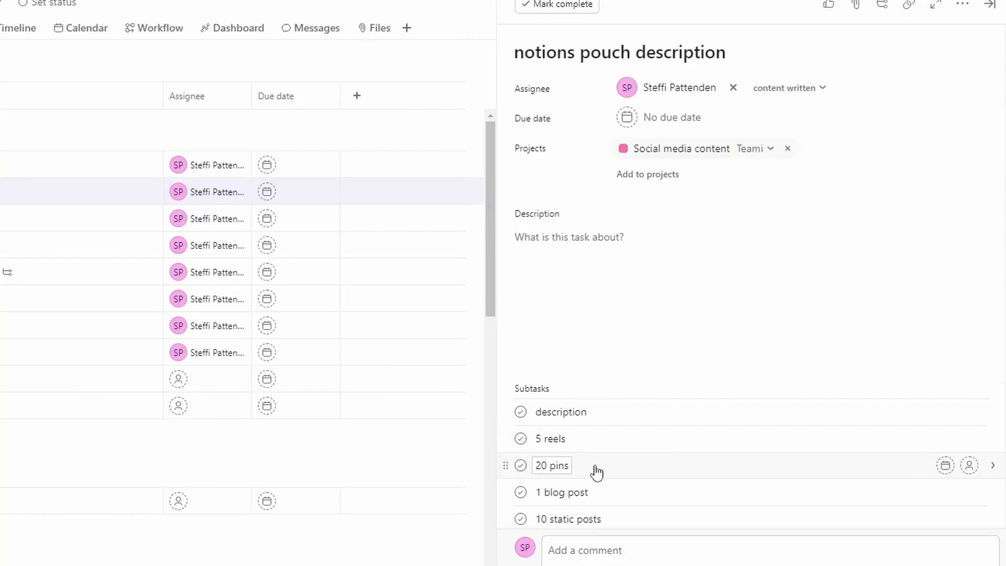
left_click(597, 472)
scroll(692, 315, "down", 10)
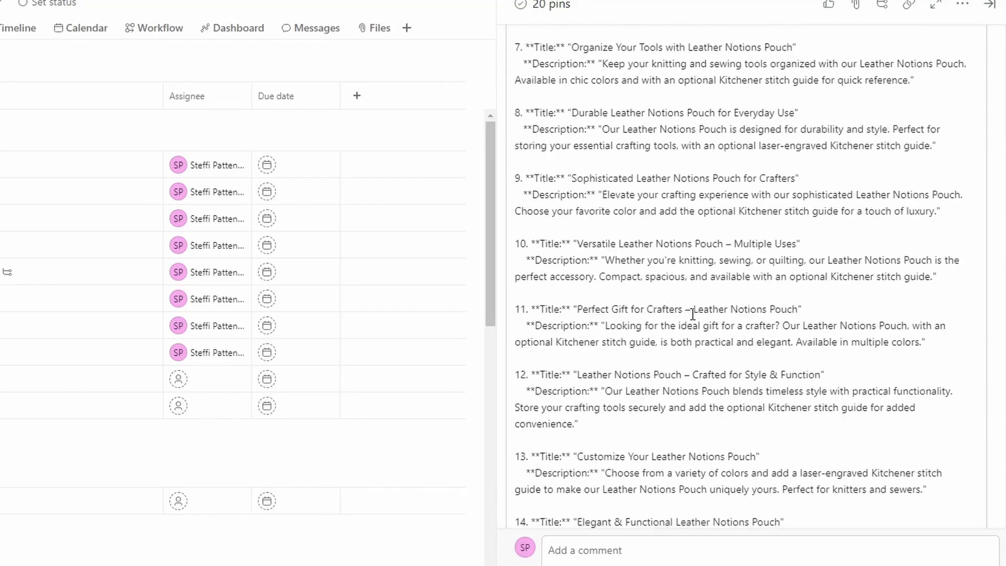
scroll(693, 315, "down", 10)
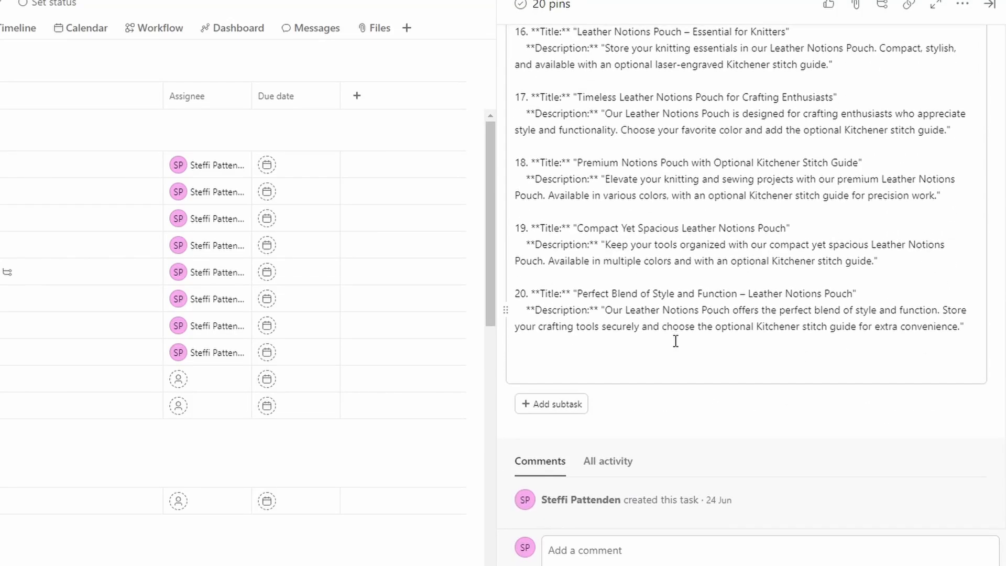
scroll(741, 335, "up", 15)
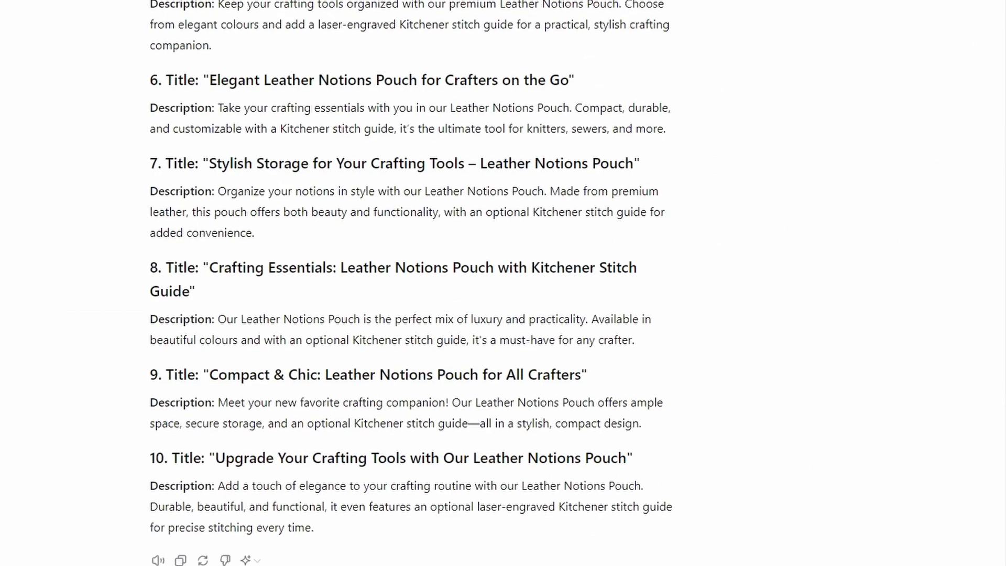
scroll(305, 422, "down", 1)
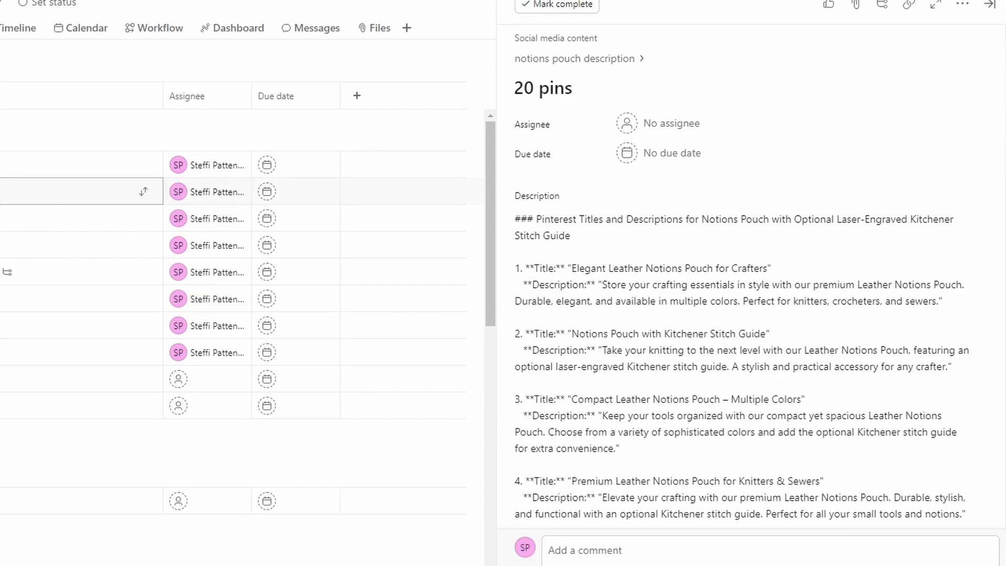
Add a subtask named "10 simple pins" to the notions pouch description task
left_click(56, 190)
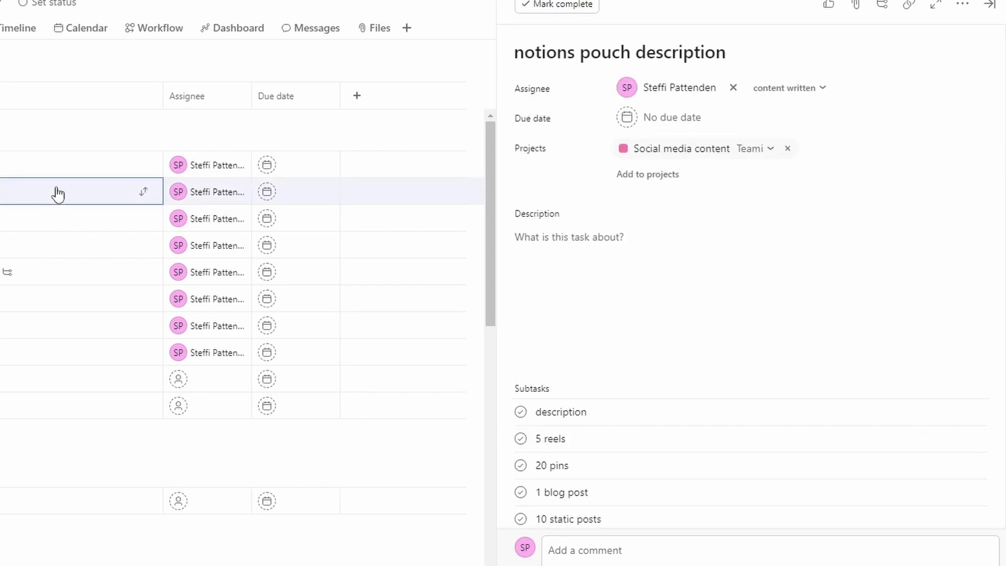
scroll(582, 429, "down", 3)
left_click(579, 412)
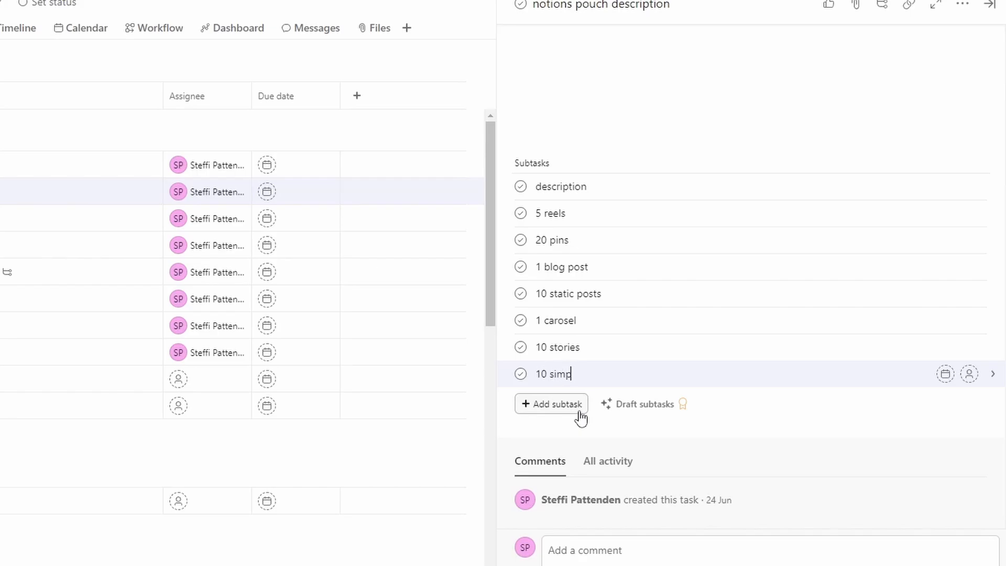
key("Return")
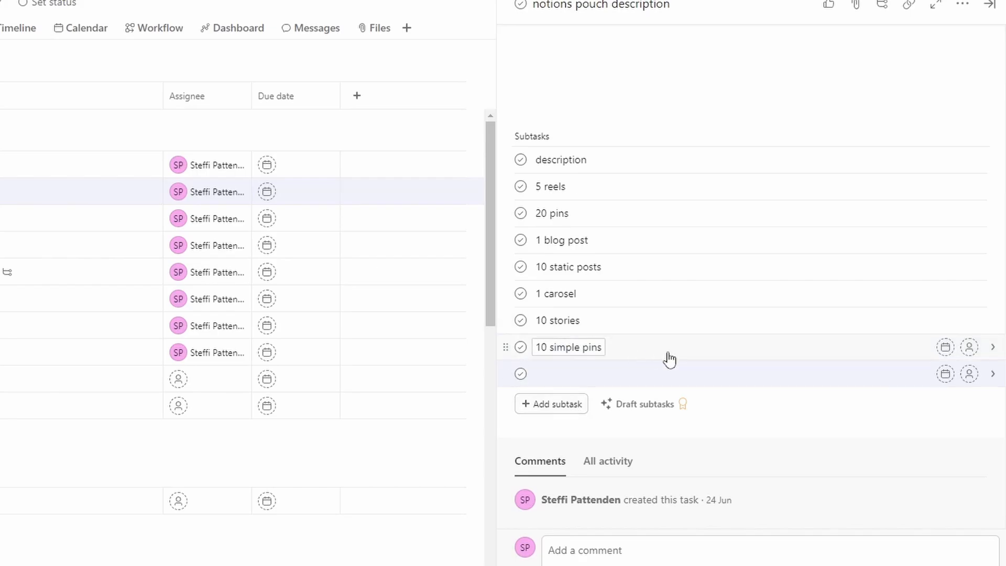
key("BackSpace")
Paste the ten generated titles and descriptions into the description of the "10 simple pins" subtask
left_click(681, 376)
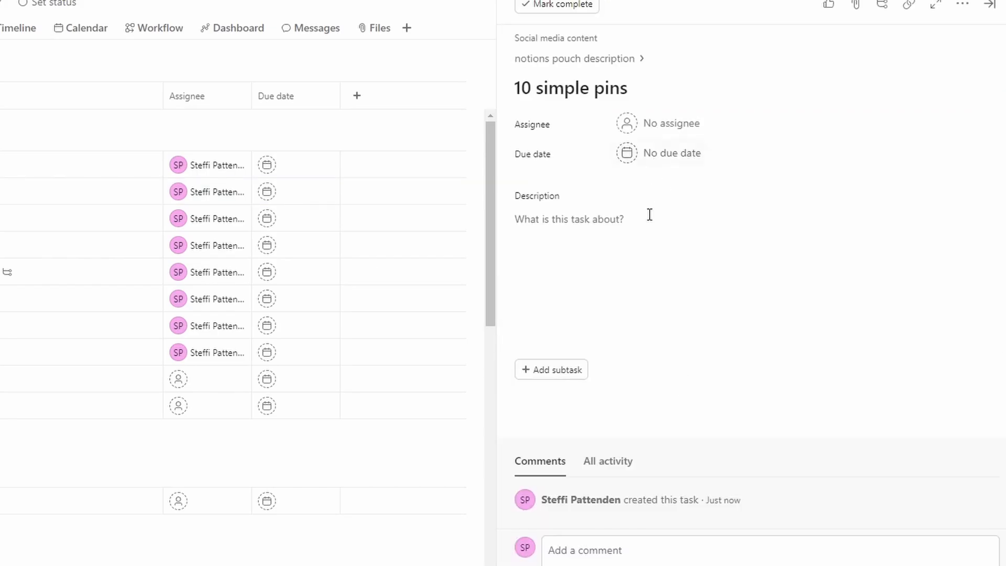
left_click(594, 245)
key("ctrl+v")
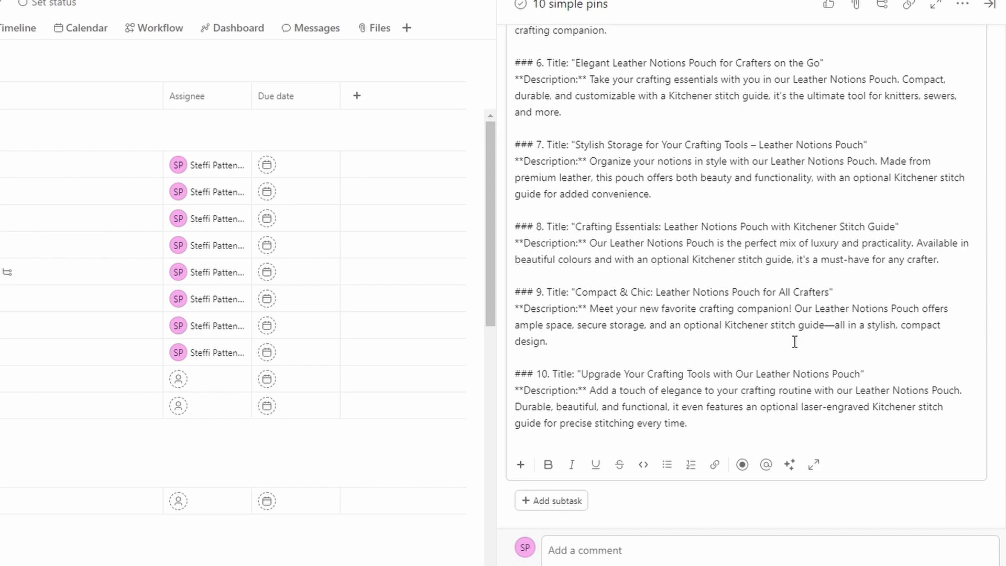
Copy the titles of pins 10 and 9 from the Asana subtask into cells A1 and A2 of the Google Sheets spreadsheet
left_click_drag(862, 375, 581, 374)
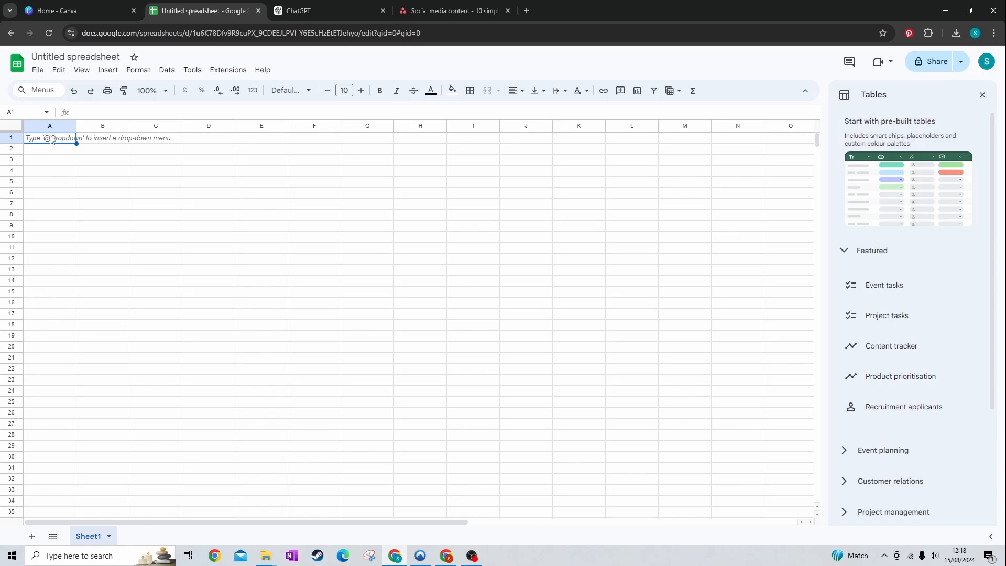
type("Upgrade Your Crafting Tools with Our Leather Notions Pouch")
left_click(424, 6)
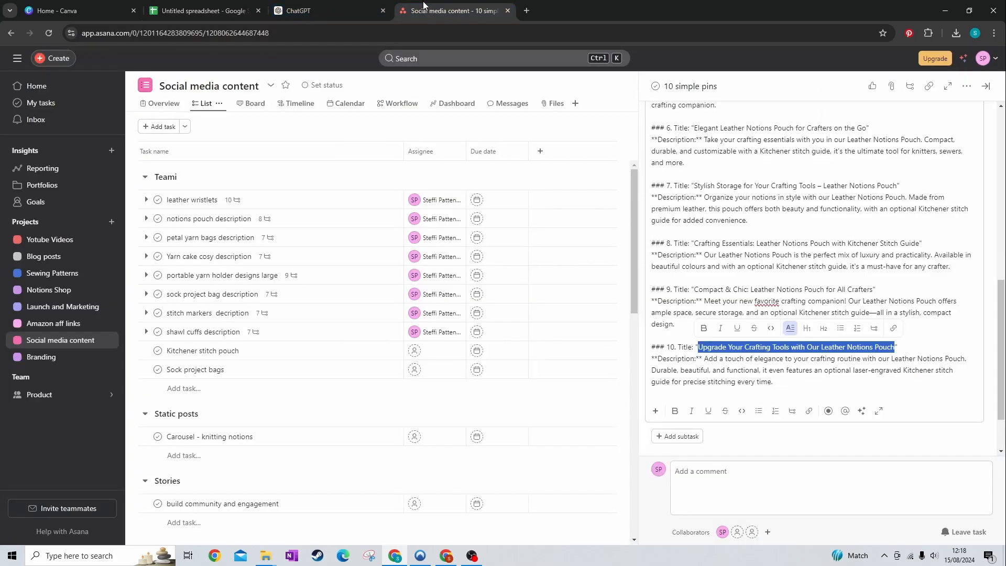
left_click_drag(873, 290, 695, 289)
key("ctrl+c")
left_click(210, 7)
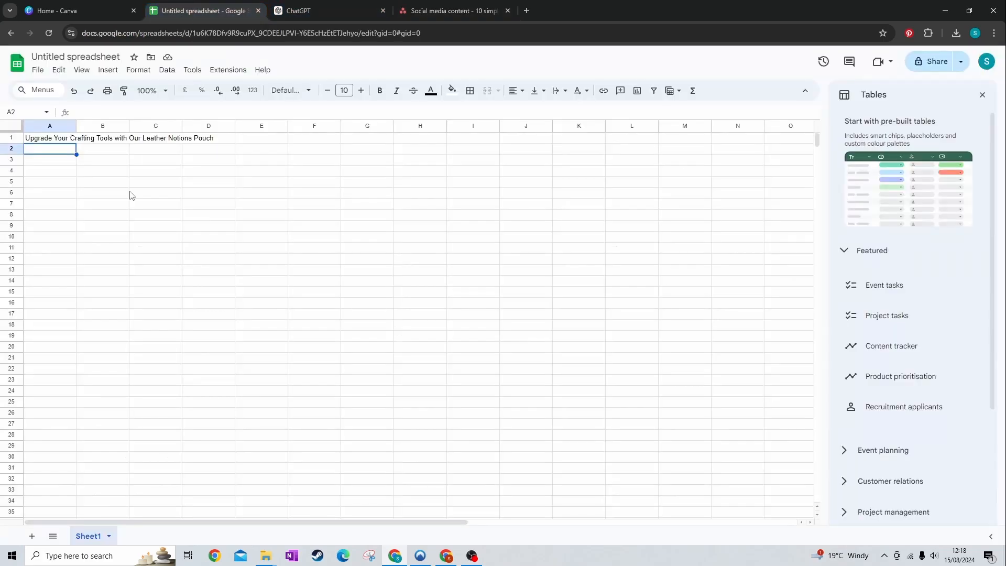
key("ctrl+v")
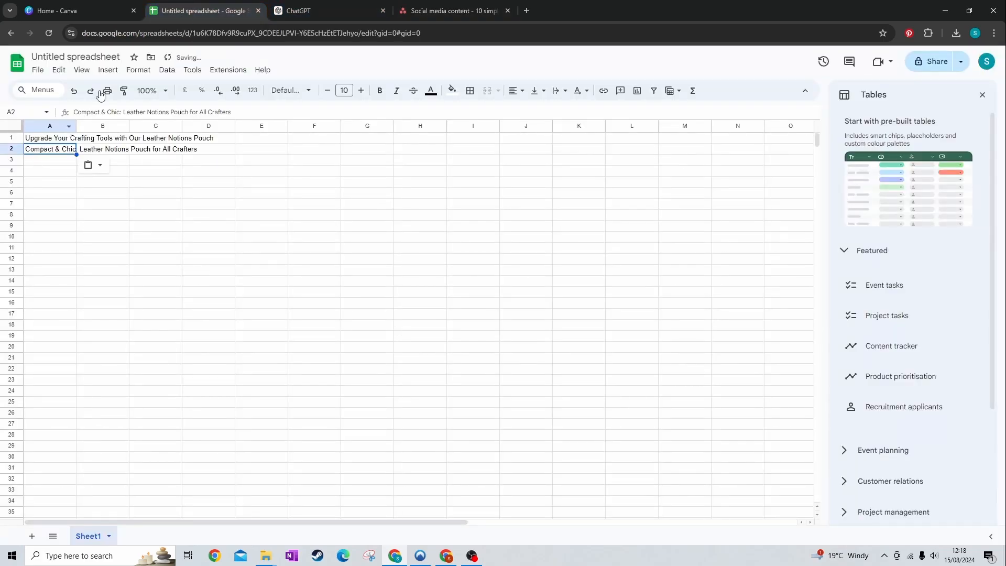
Copy the pin 8 title, "Crafting Essentials: Leather Notions Pouch with Kitchener Stitch Guide", from Asana into cell A3 of the spreadsheet
left_click(419, 10)
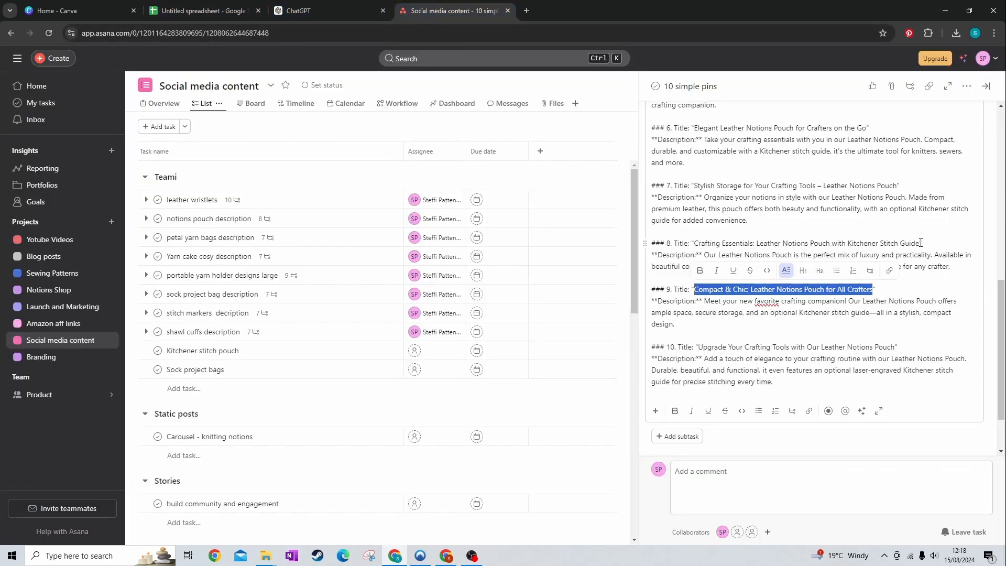
left_click_drag(921, 242, 696, 246)
key("ctrl+c")
left_click(236, 12)
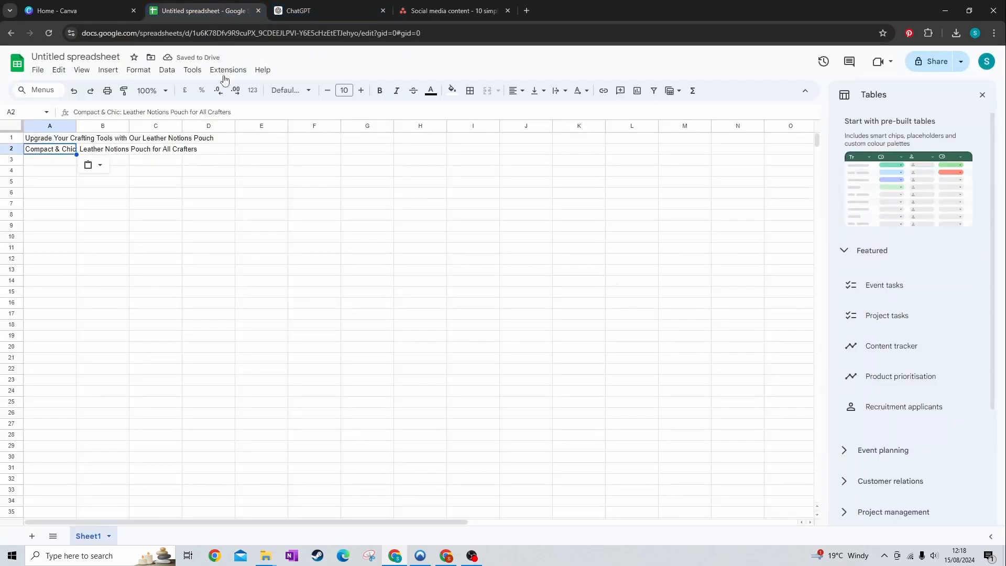
left_click(42, 164)
key("ctrl+v")
left_click(450, 11)
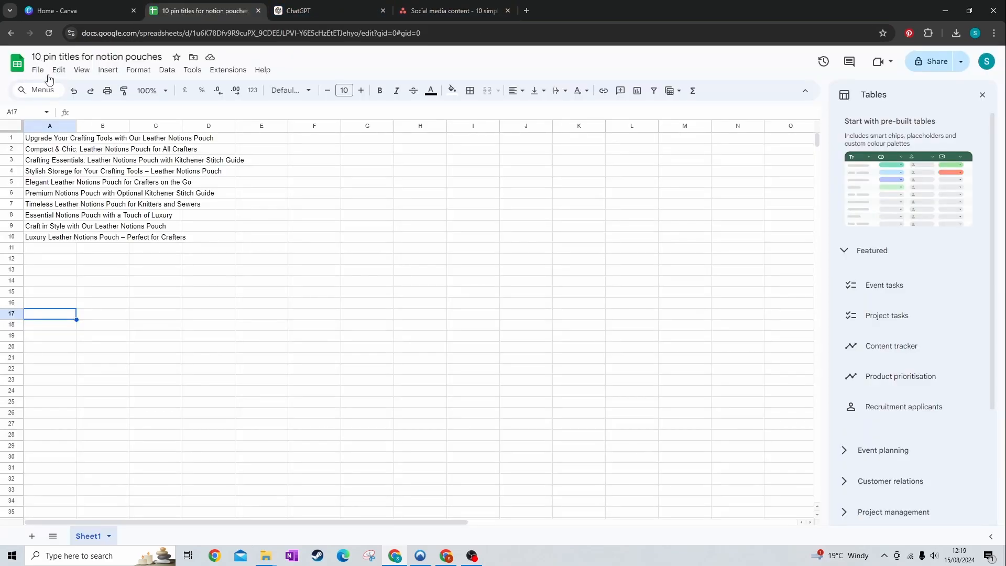
Download the "10 pin titles for notion pouches" spreadsheet as a comma-separated values (.csv) file
left_click(39, 70)
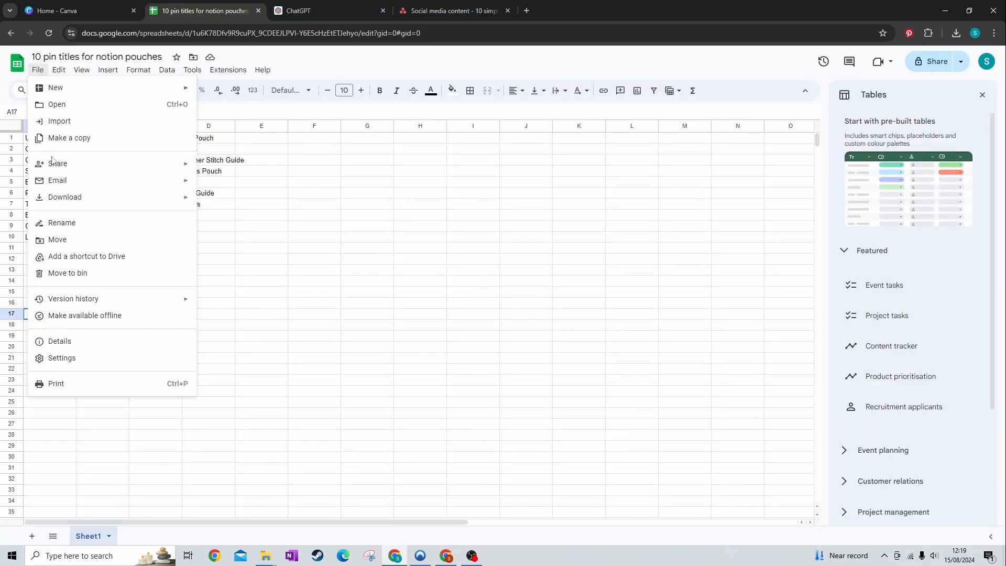
mouse_move(63, 201)
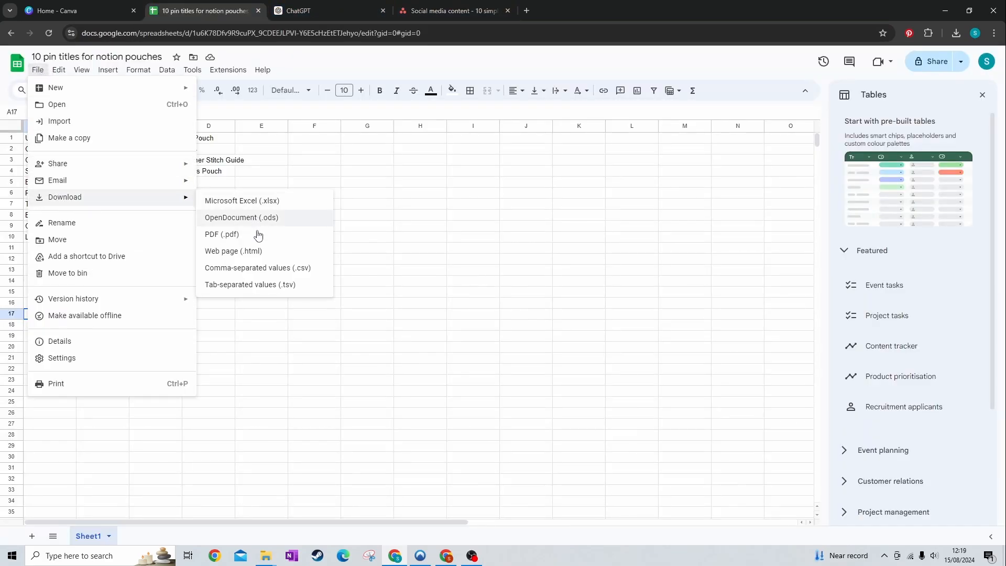
left_click(272, 272)
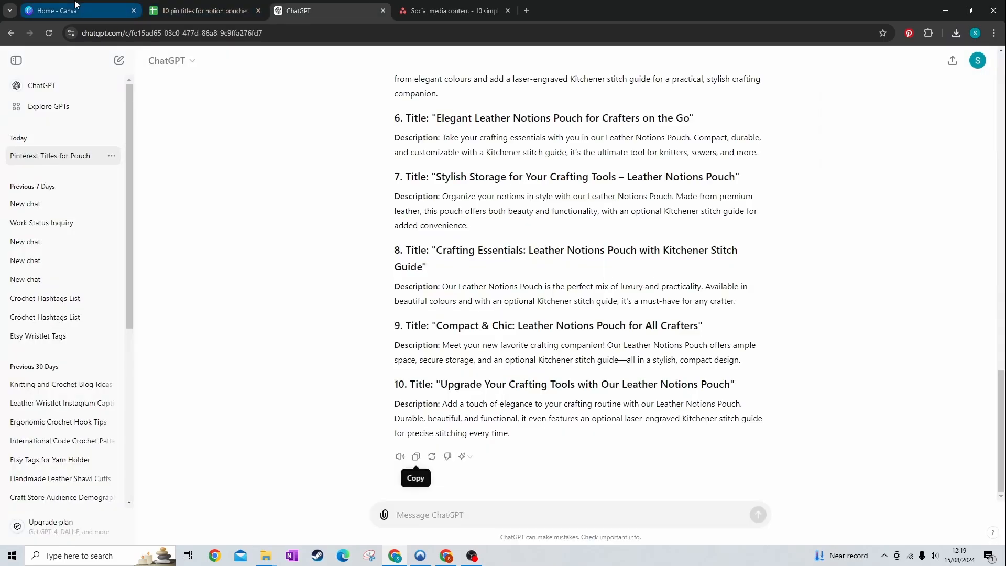
Switch to Canva and search for "product based pins"
left_click(75, 6)
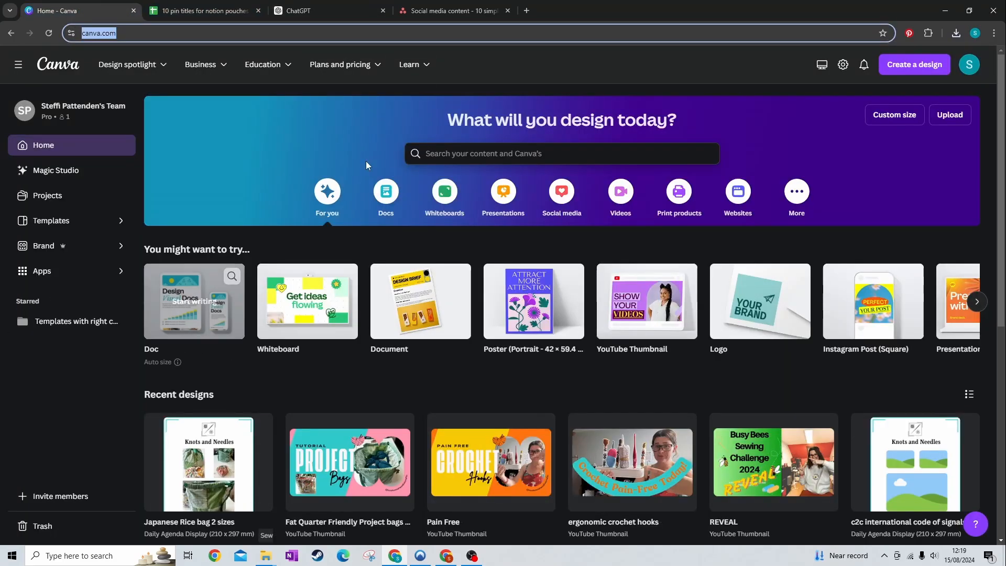
left_click(541, 155)
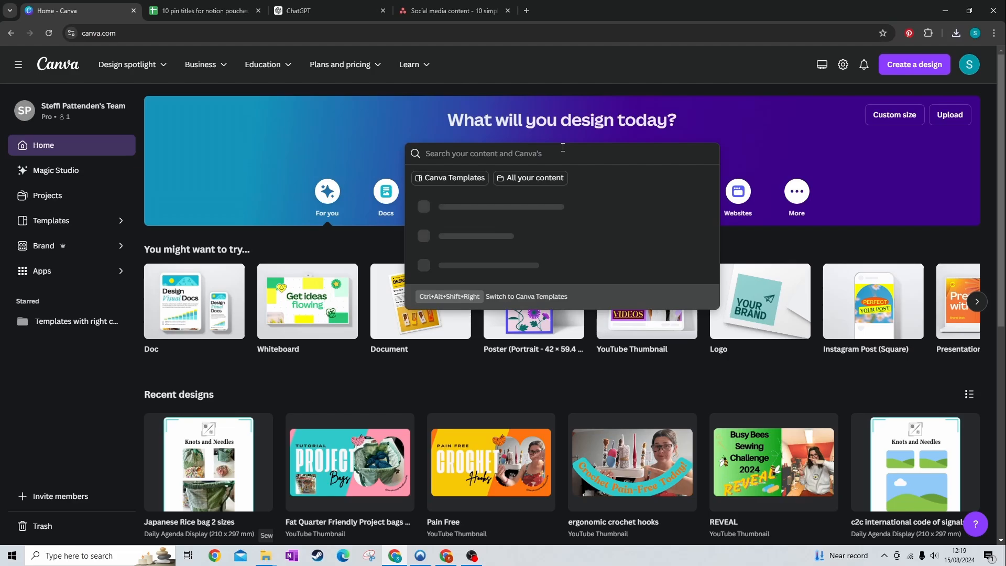
type("poruc")
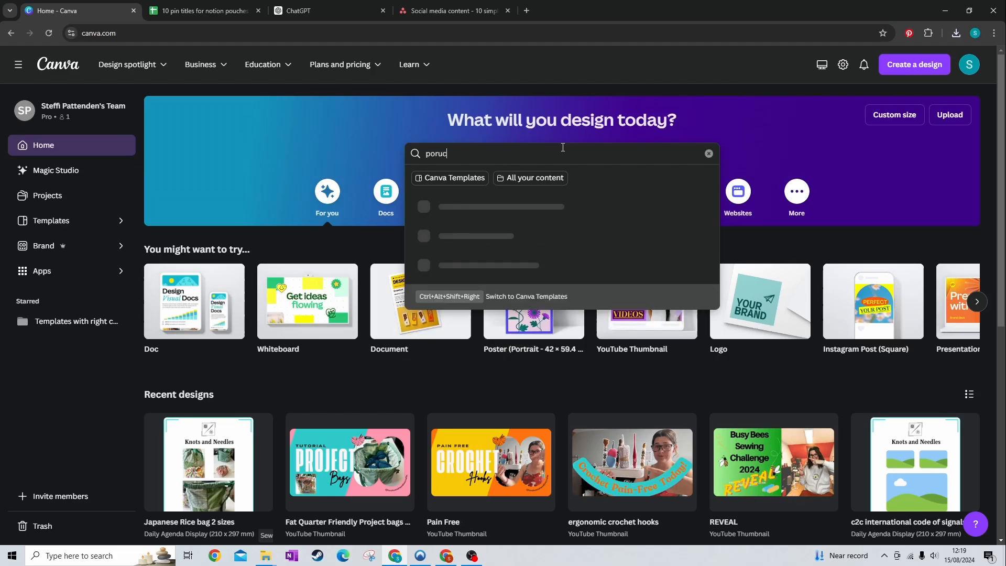
type("duct based pins")
key("Return")
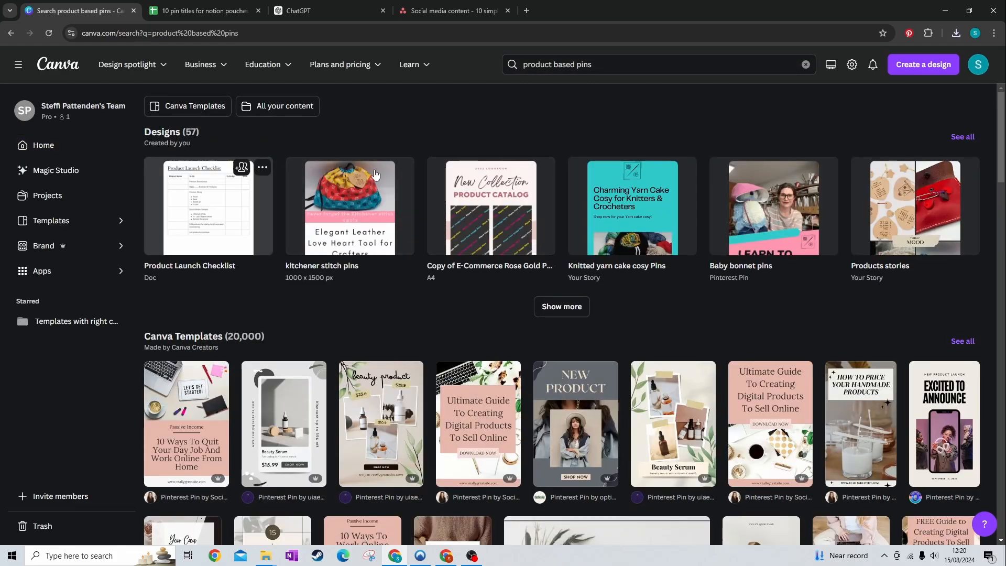
Choose the Beige Orange Modern Business Productivity Pinterest Pin template from the results and open it for customising
scroll(819, 230, "down", 3)
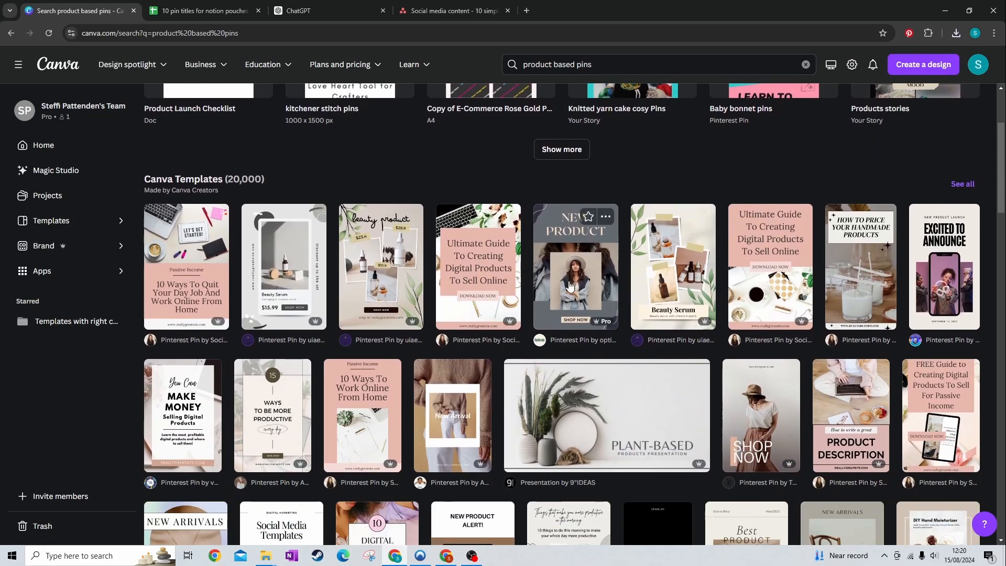
scroll(576, 262, "down", 10)
left_click(194, 322)
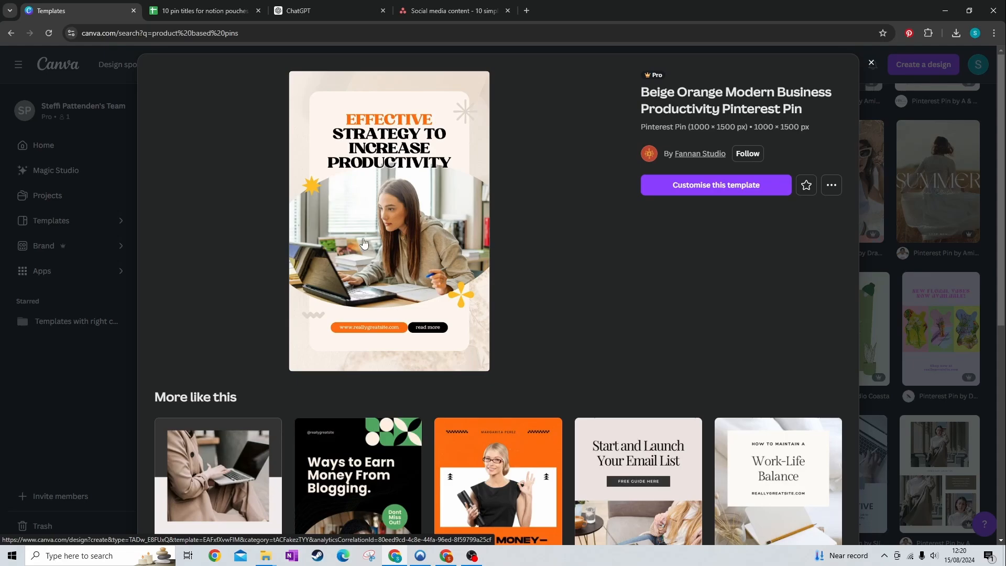
left_click(728, 193)
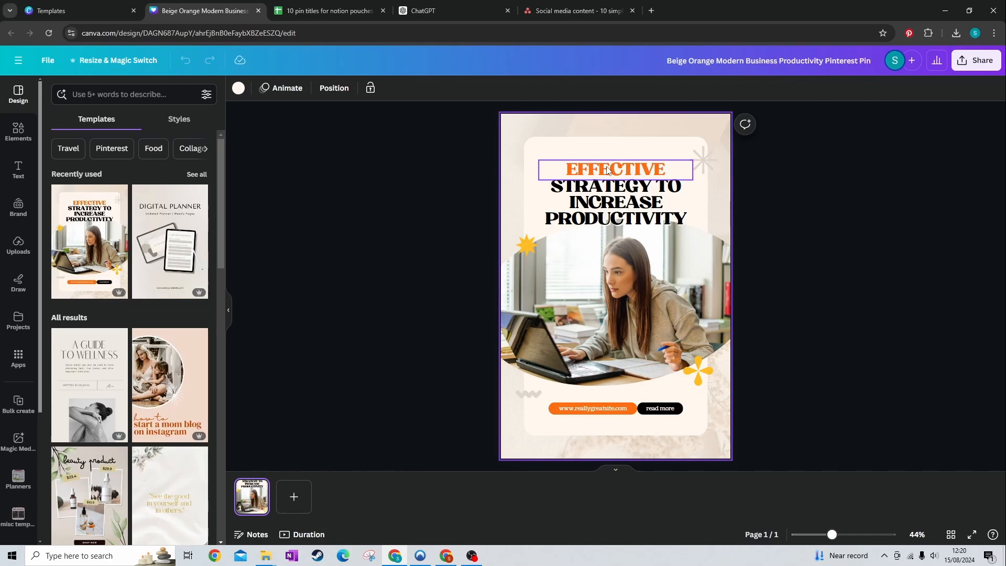
Replace the orange website placeholder on the pin with the shop's web address taken from the Etsy Shop Manager dashboard
left_click(581, 410)
left_click(581, 411)
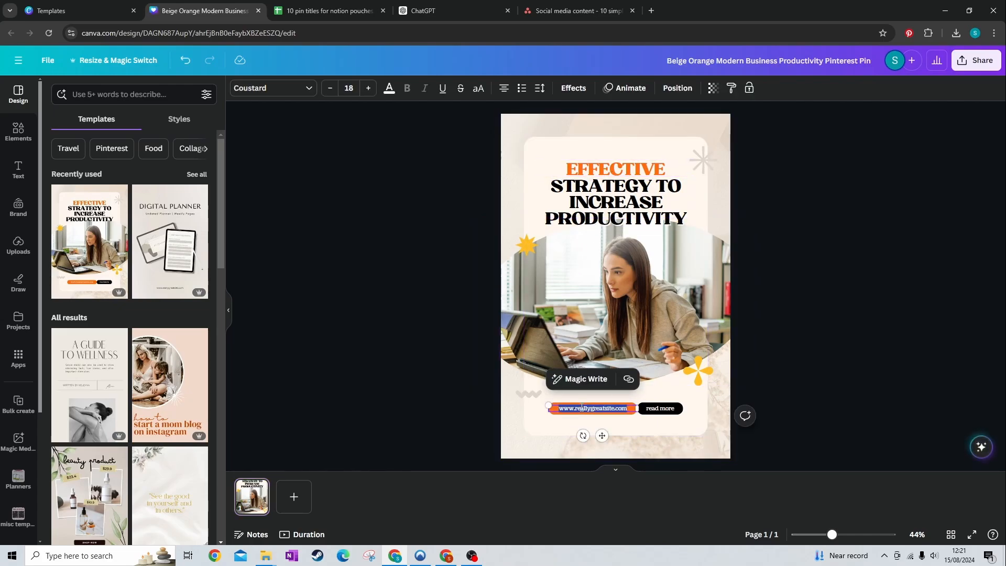
type("www.")
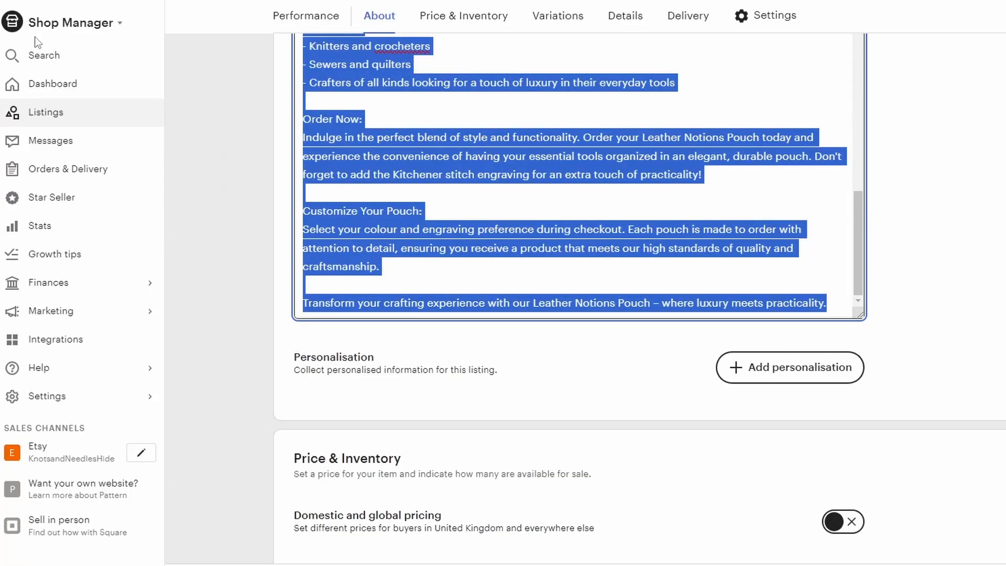
left_click(45, 23)
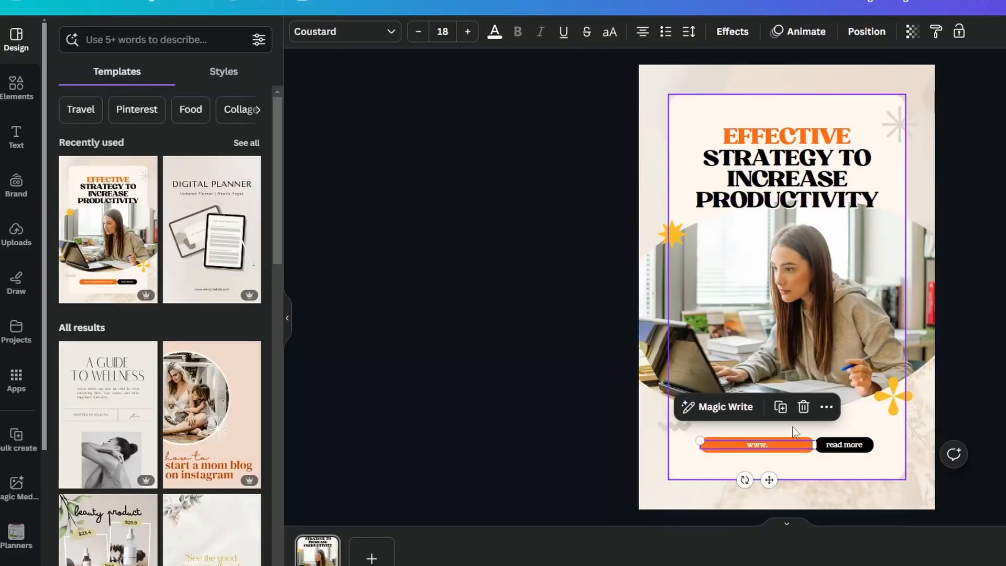
left_click(778, 446)
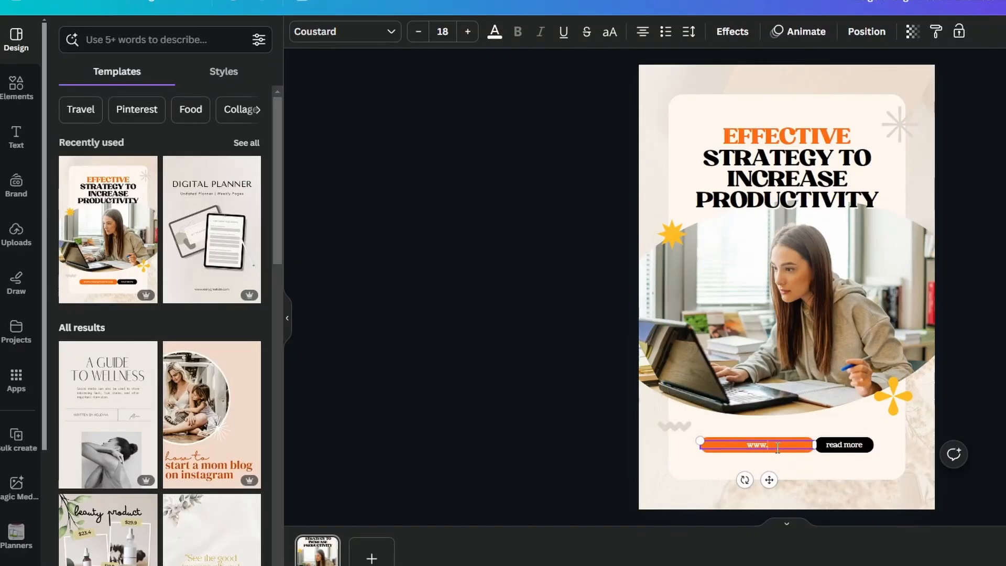
key("ctrl+v")
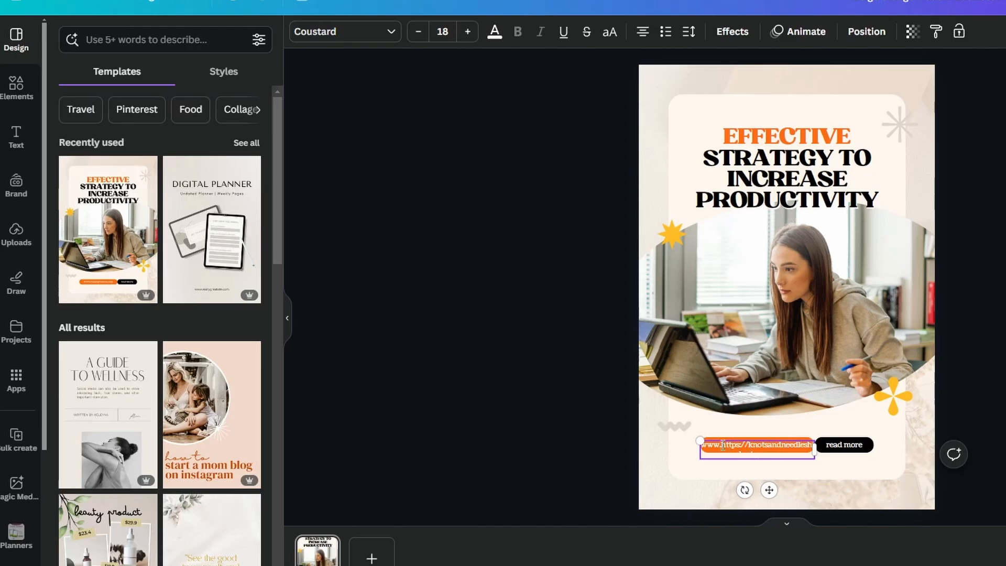
key("BackSpace")
key("BackSpace")
key("BackSpace")
key("BackSpace")
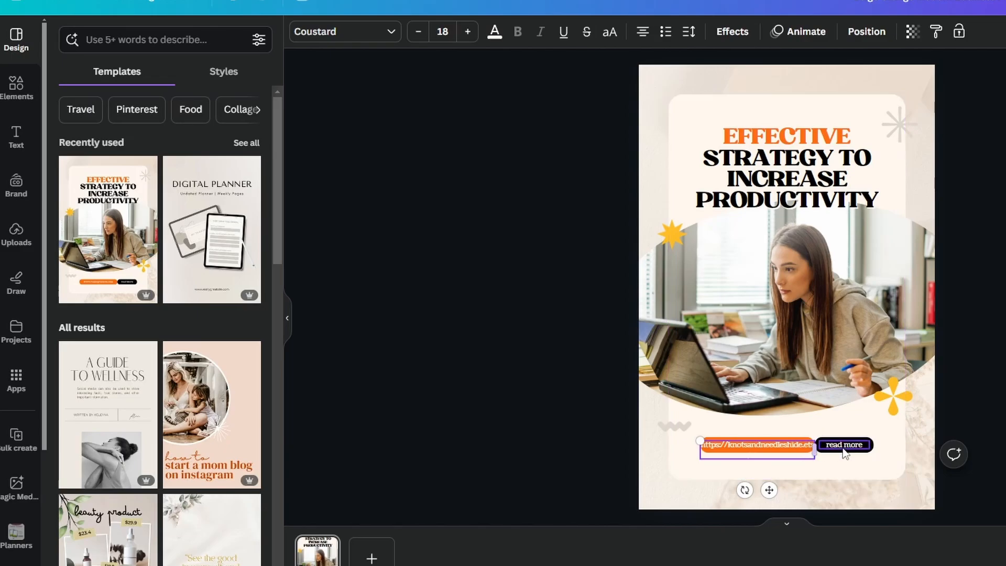
left_click(802, 458)
left_click(788, 453)
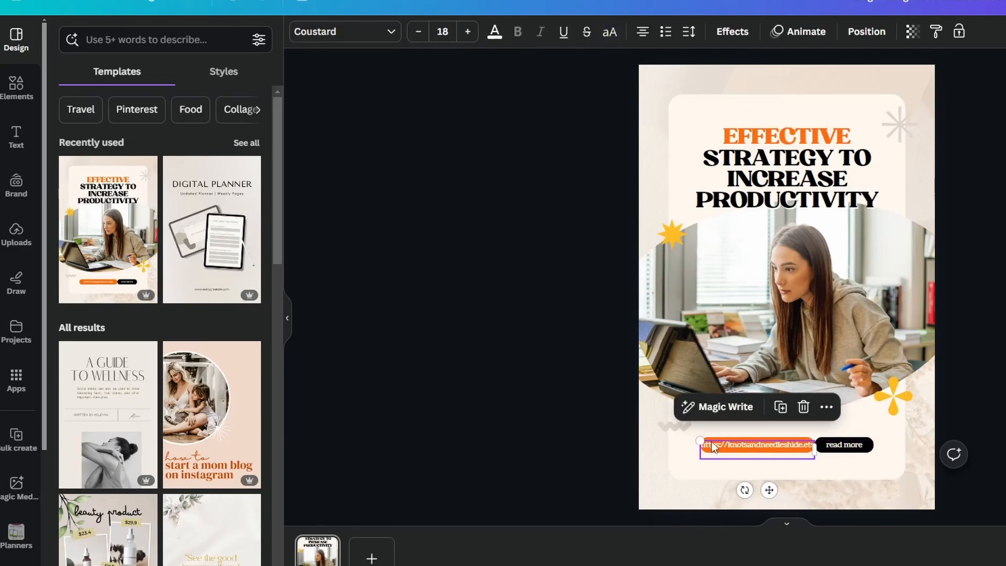
left_click(731, 443)
key("BackSpace")
key("BackSpace")
key("BackSpace")
key("BackSpace")
key("BackSpace")
key("BackSpace")
key("BackSpace")
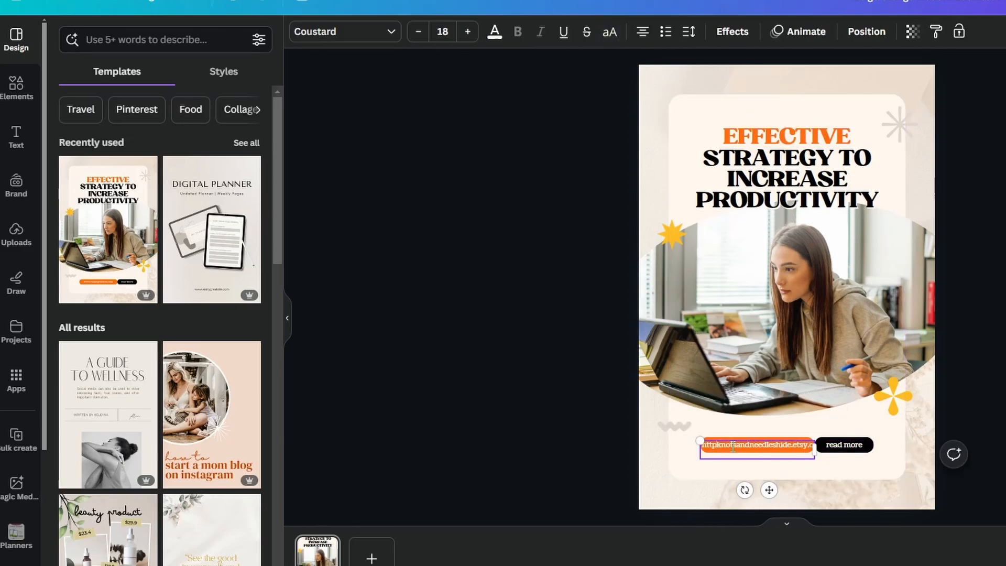
key("BackSpace")
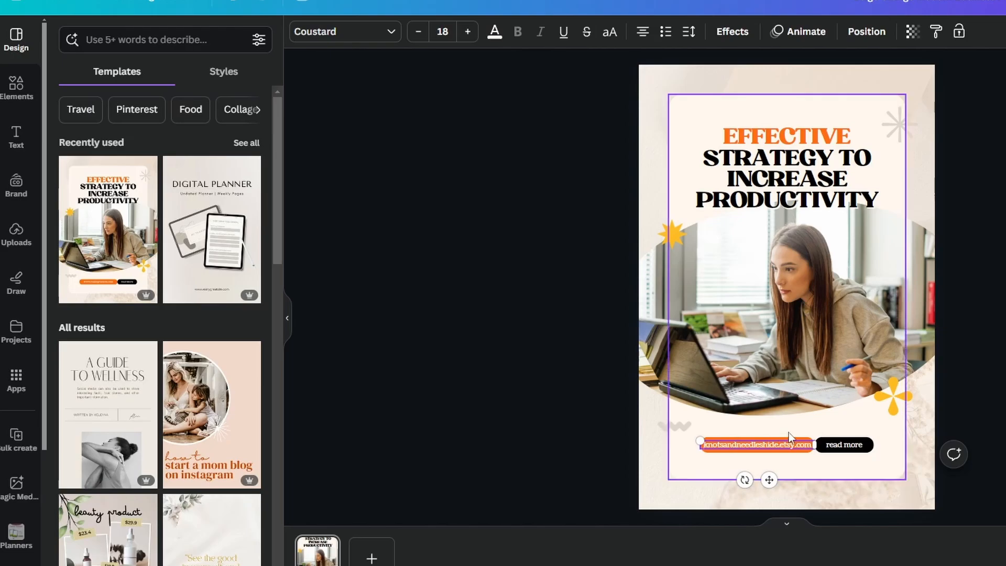
left_click(803, 457)
Replace the "read more" text in the black label with "SHOP NOW"
double_click(850, 446)
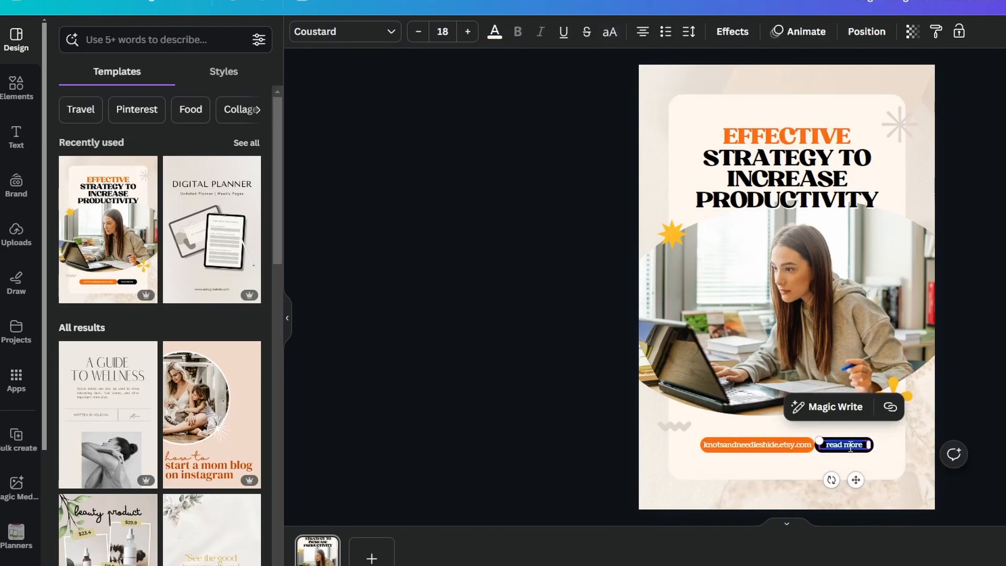
type("SHOP NOW")
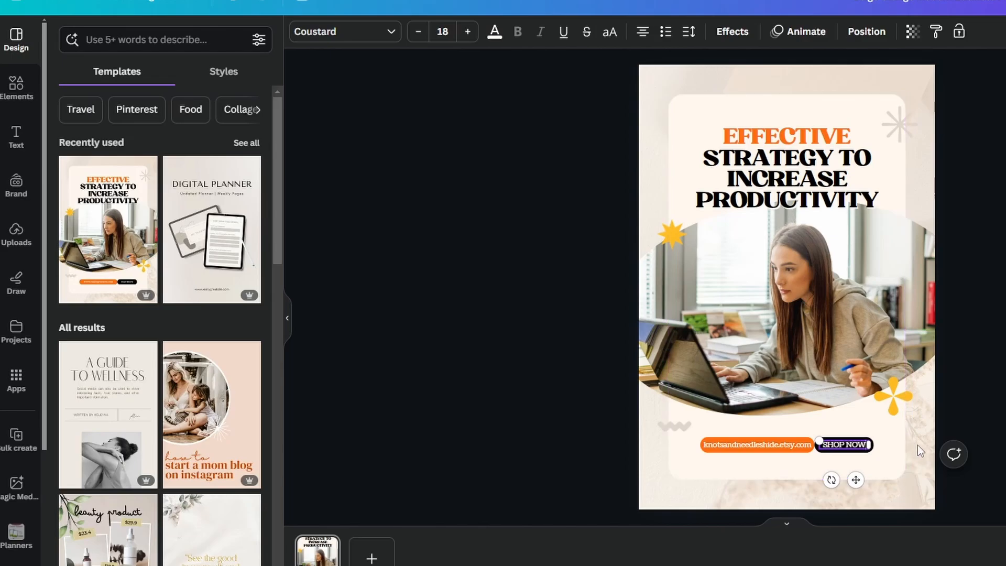
Search the elements for "yarn" and add the yarn balls with knitting needles graphic near the yellow flower below the photo
left_click(899, 413)
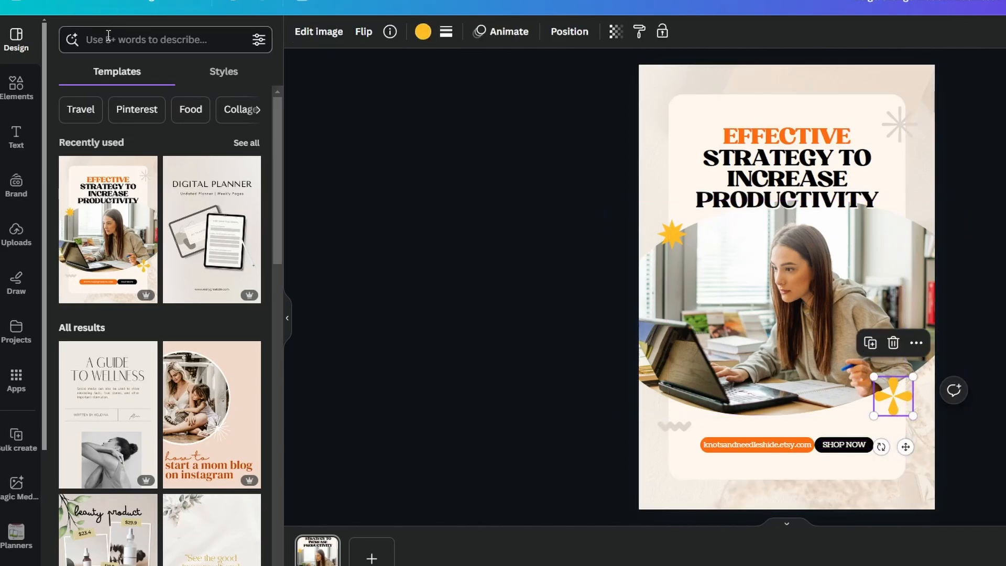
left_click(16, 88)
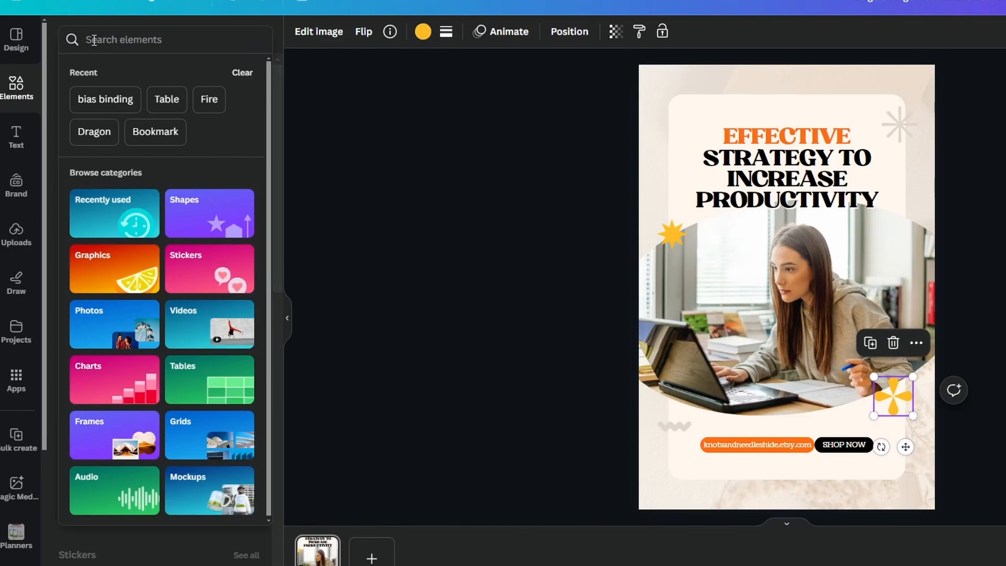
type("yarn")
key("Return")
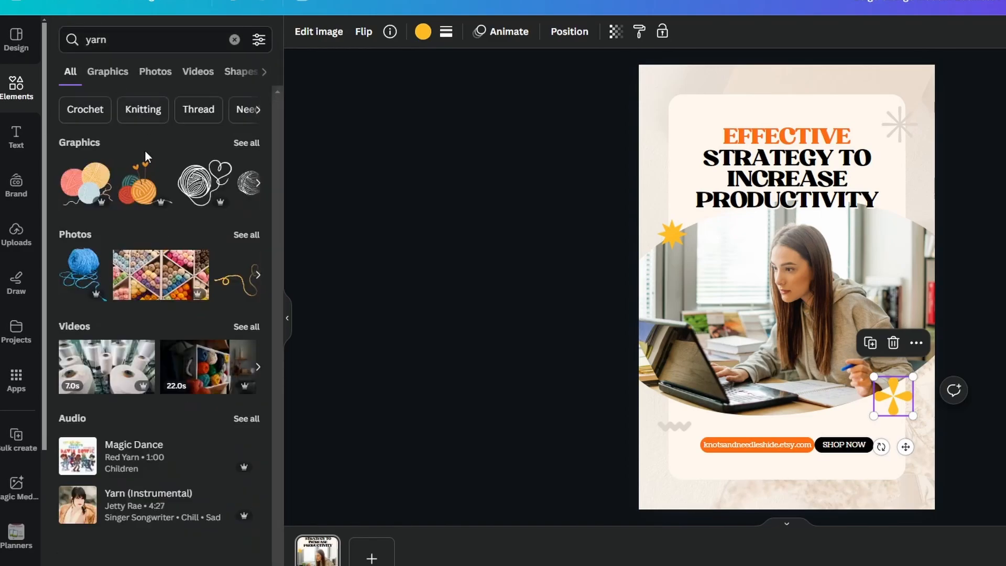
left_click_drag(144, 183, 885, 393)
left_click(885, 394)
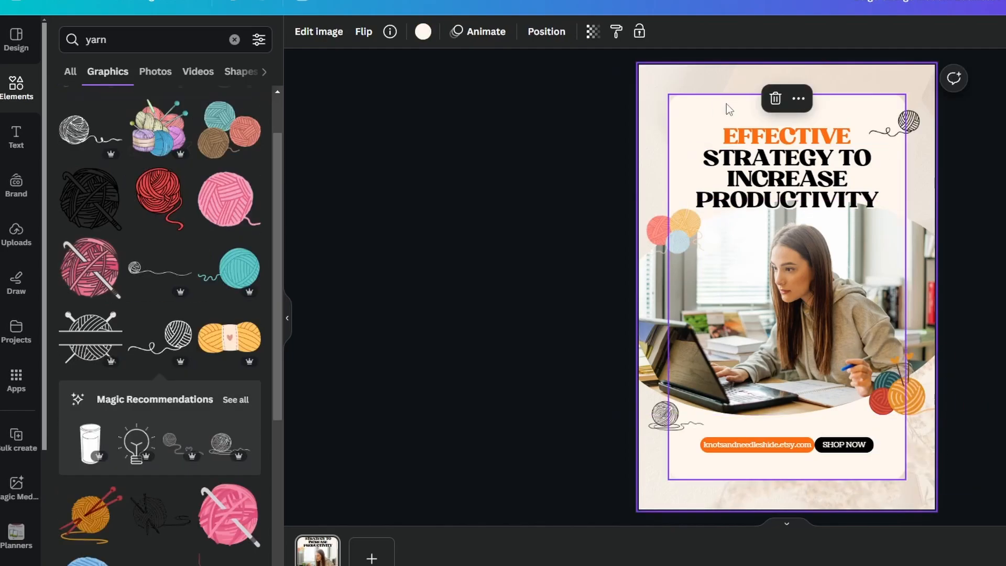
Delete the black "Strategy to increase productivity" heading and move the orange "EFFECTIVE" text down slightly
left_click(778, 202)
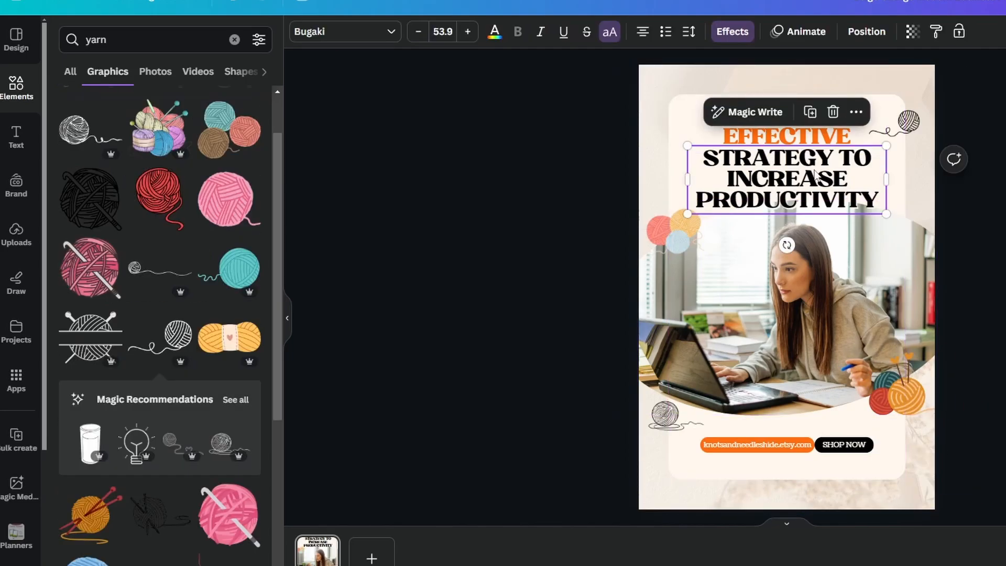
key("Delete")
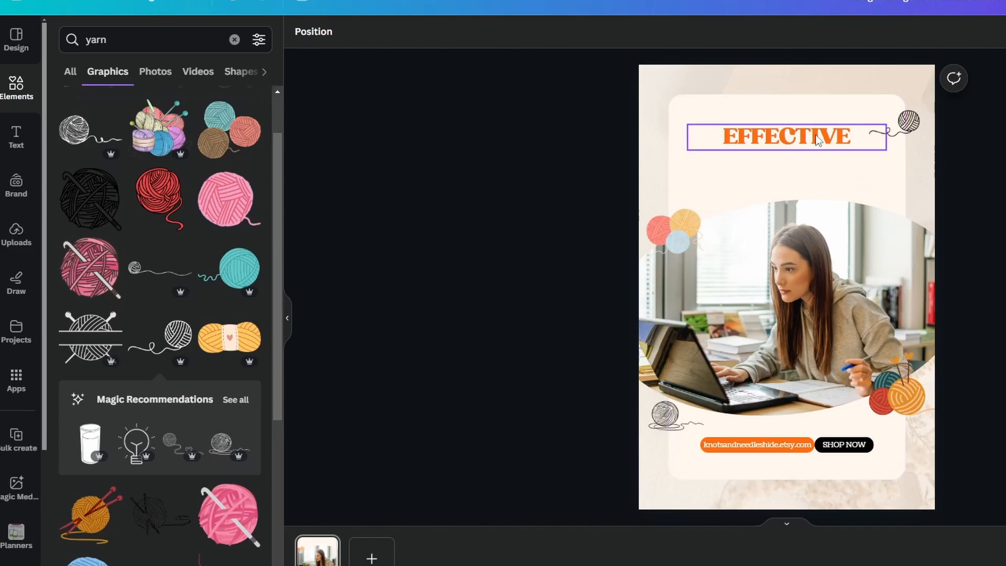
left_click_drag(816, 136, 816, 139)
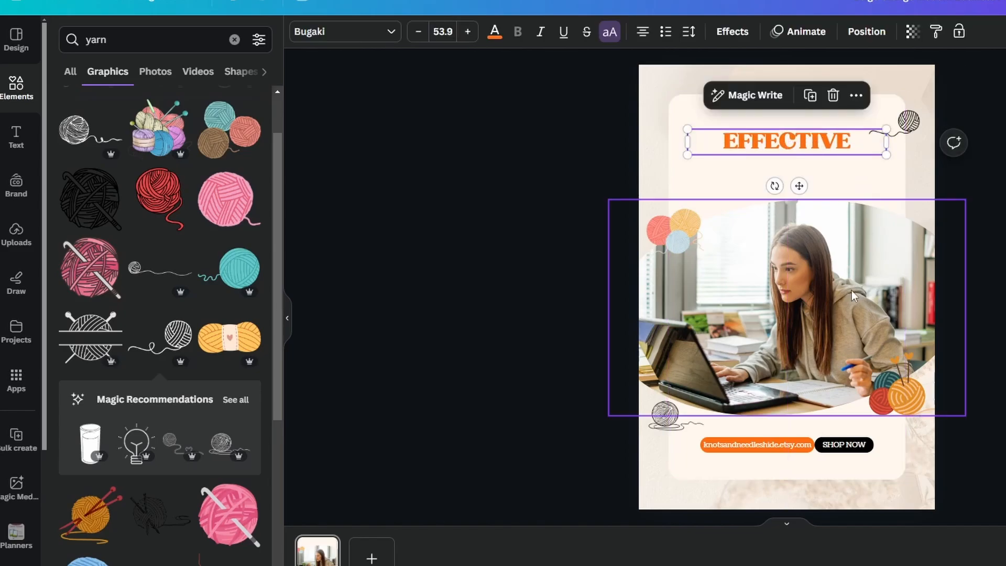
left_click(791, 291)
left_click(865, 141)
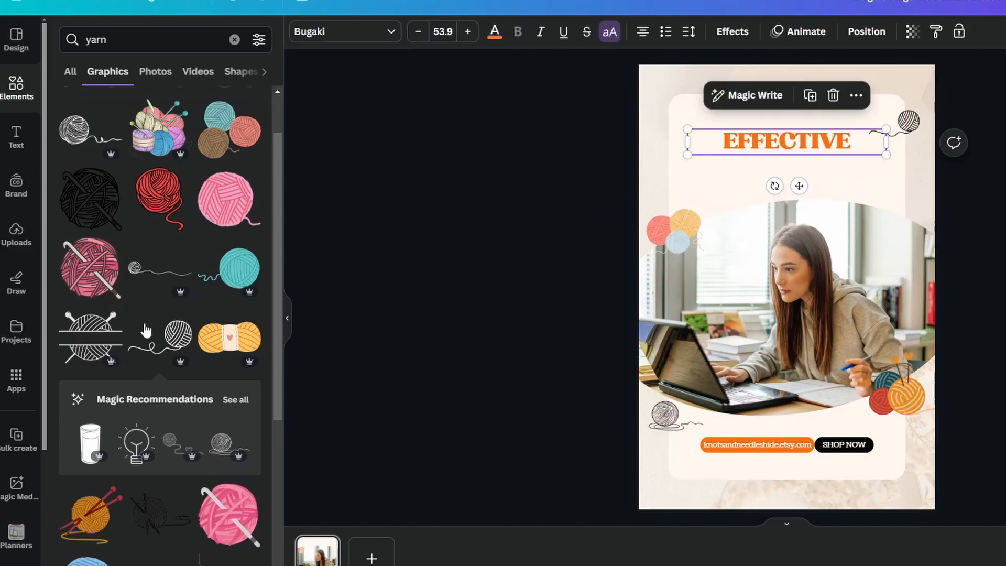
Upload "10 pin titles for notion pouches - Sheet1.csv" from the notion pouches folder inside Social media as the Bulk create data
left_click(13, 438)
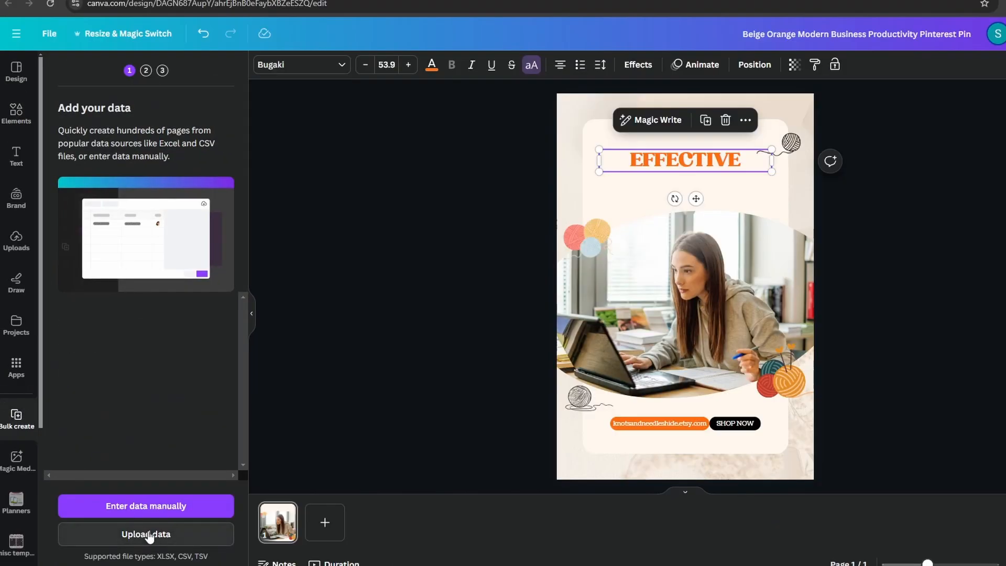
left_click(150, 534)
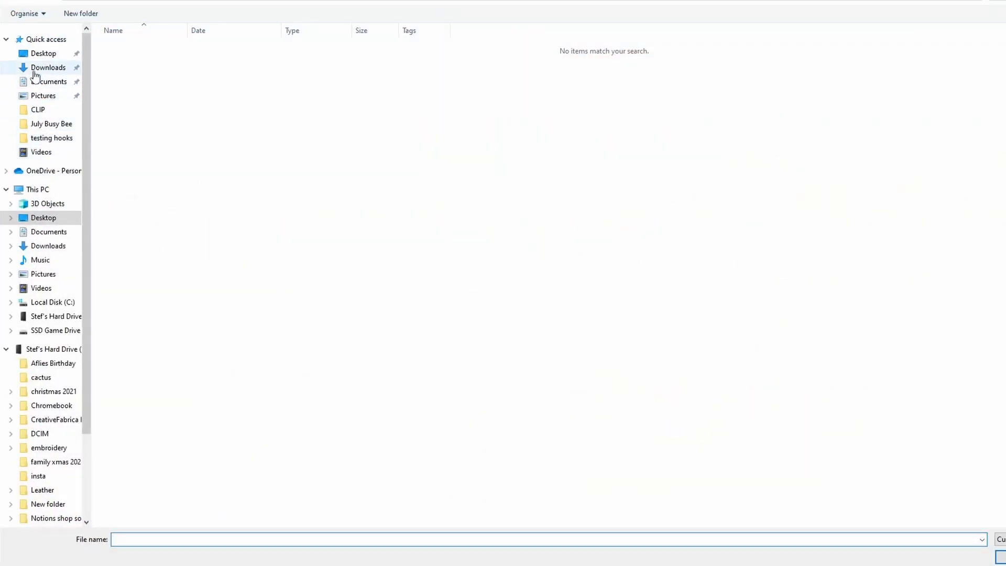
left_click(42, 53)
double_click(508, 60)
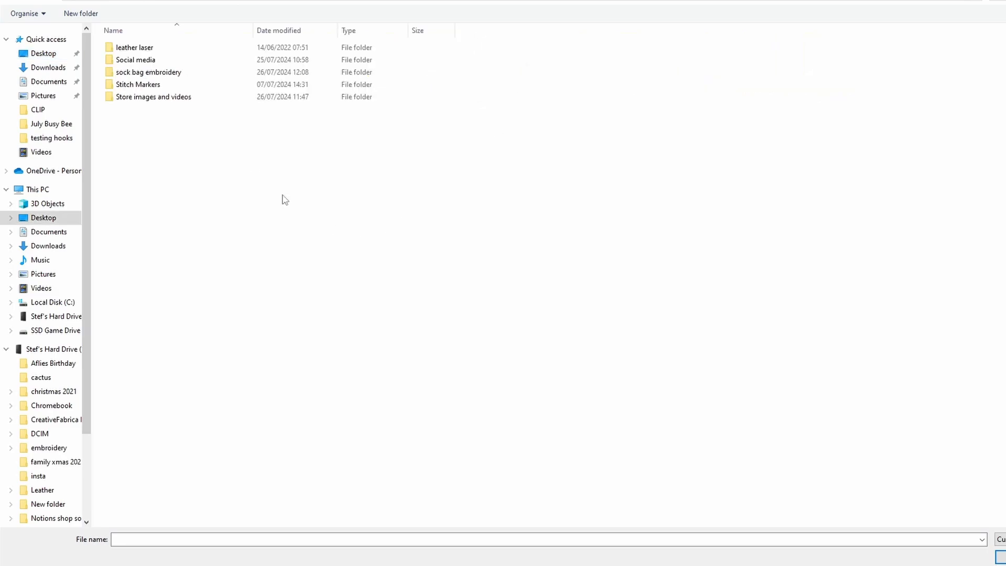
double_click(175, 65)
double_click(175, 61)
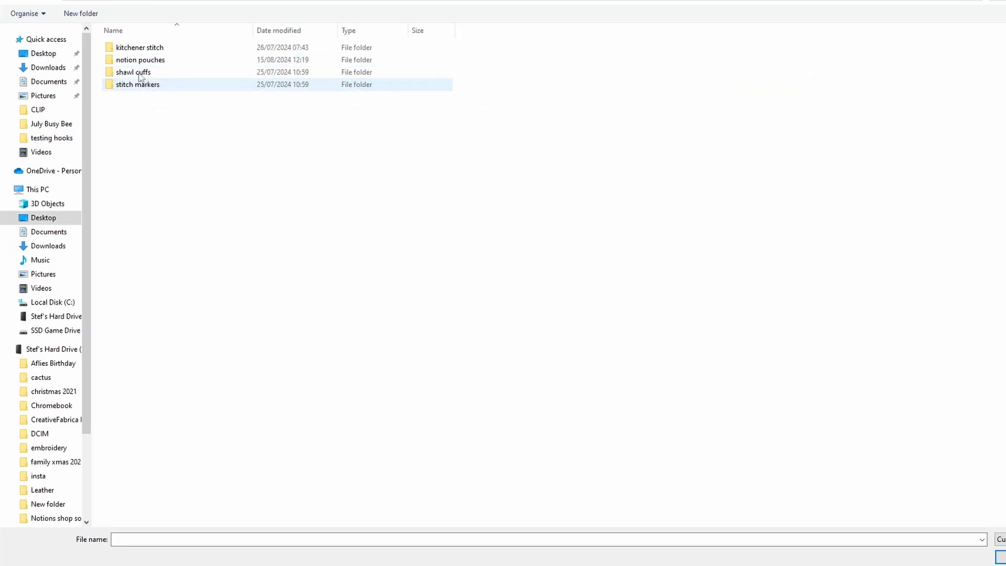
double_click(137, 63)
left_click(144, 49)
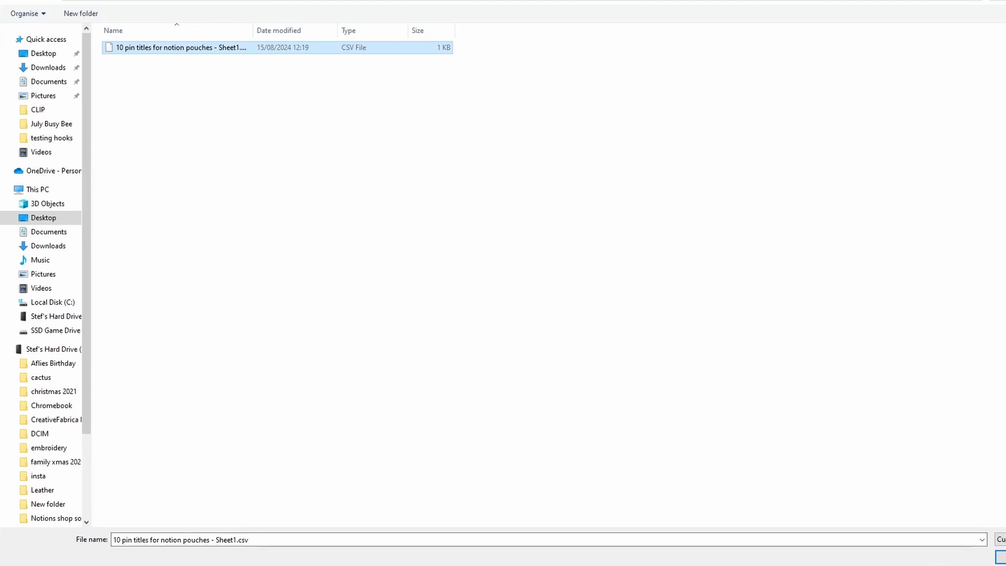
left_click(1000, 557)
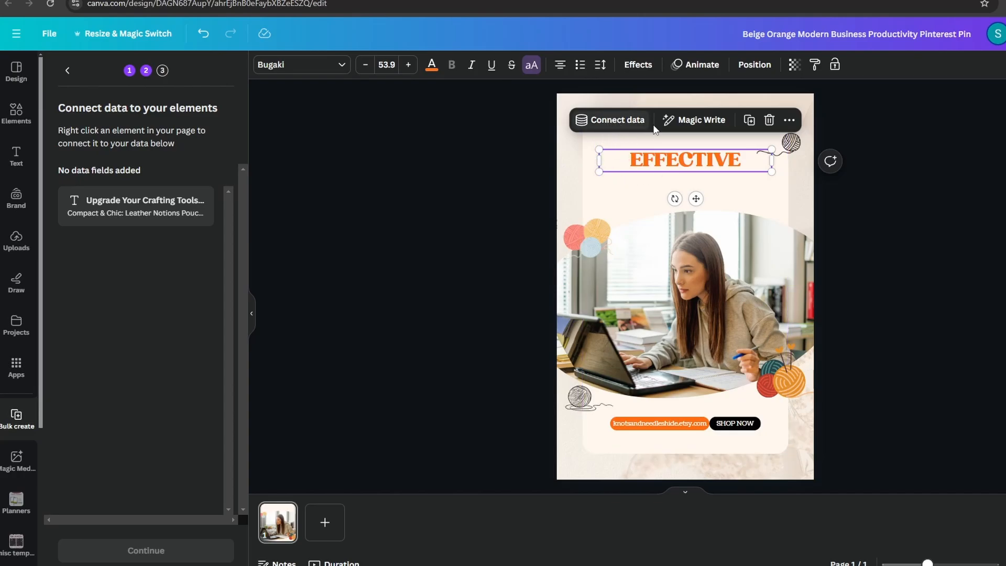
Connect the "EFFECTIVE" text to the "Upgrade Your Crafting Tools with Our Leather Notions Pouch" data field and generate 9 designs
left_click(607, 126)
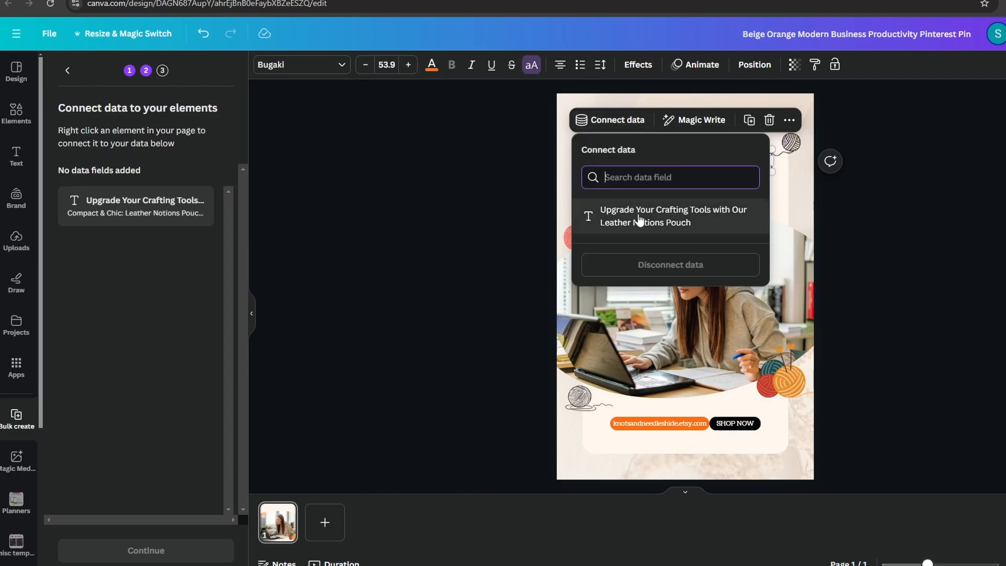
left_click(639, 219)
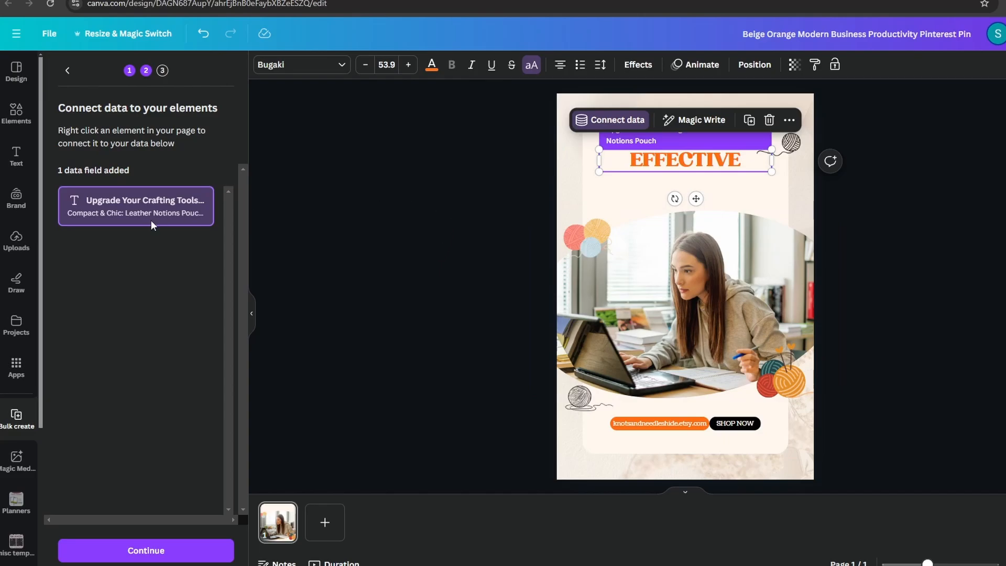
left_click(145, 548)
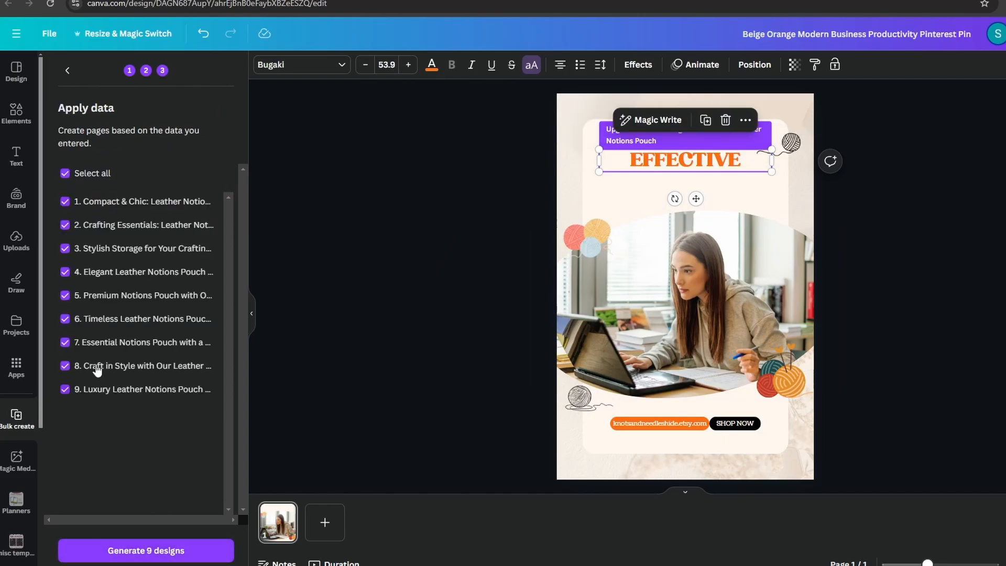
left_click(146, 548)
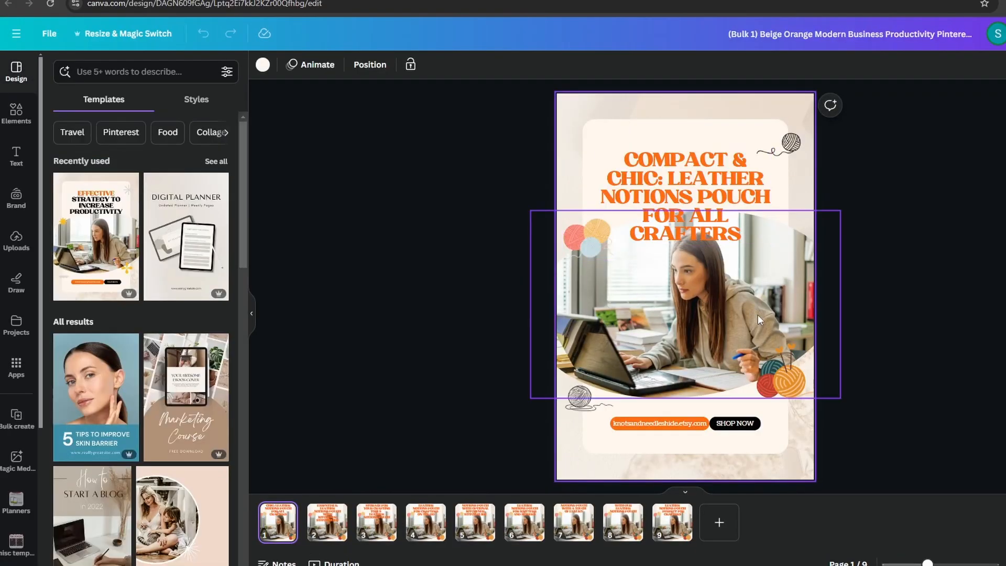
Review the generated pins and move the titles on pages 1 and 2 up toward the top of the cream card
scroll(836, 315, "down", 1)
scroll(713, 272, "down", 1)
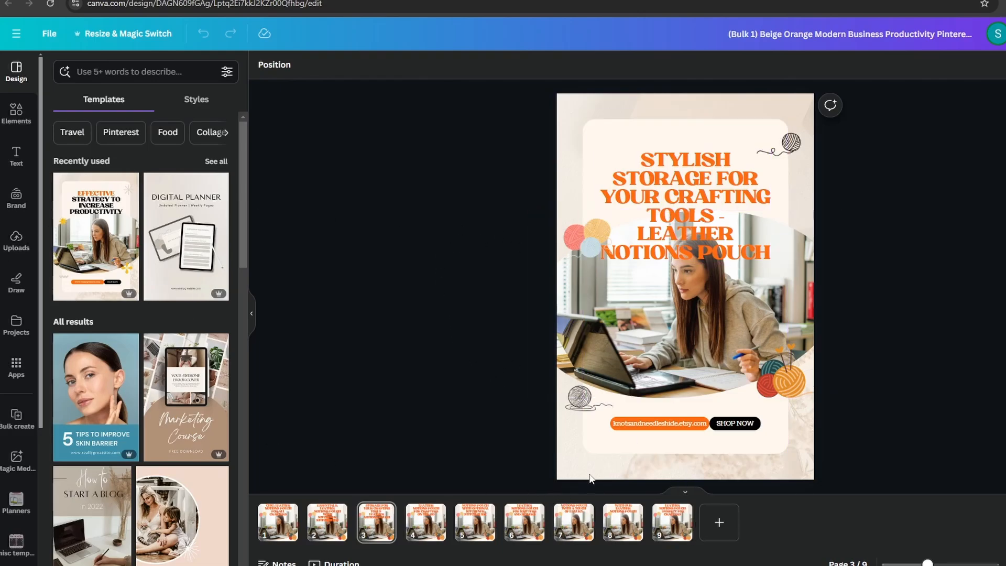
scroll(702, 310, "down", 2)
scroll(603, 221, "down", 2)
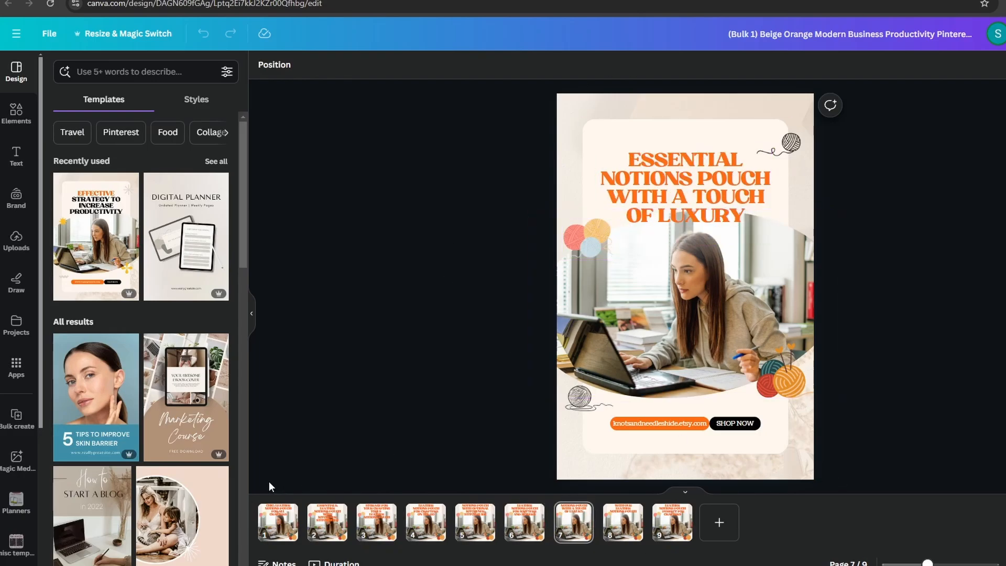
left_click(278, 521)
left_click_drag(687, 157, 690, 140)
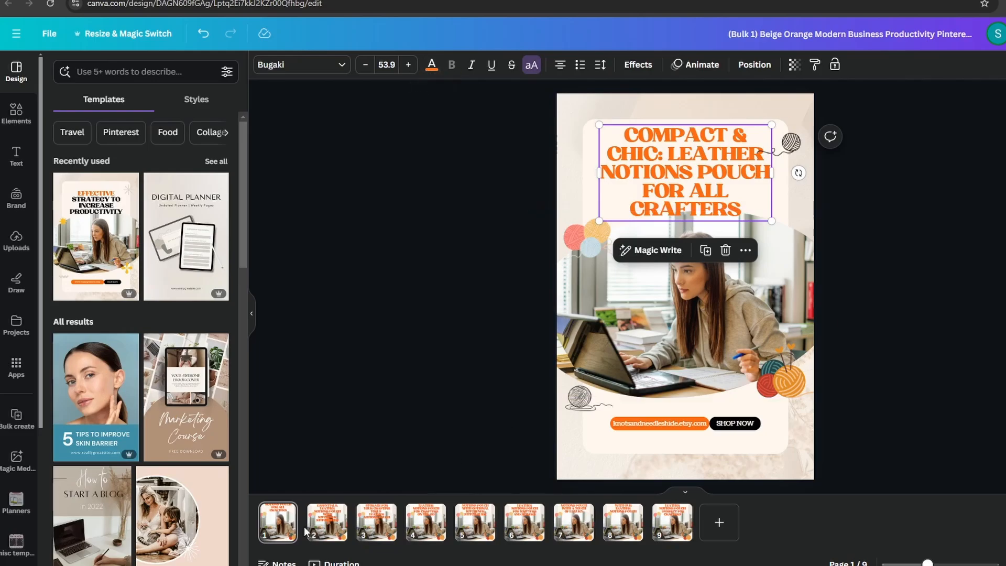
left_click(328, 528)
left_click_drag(707, 167, 714, 144)
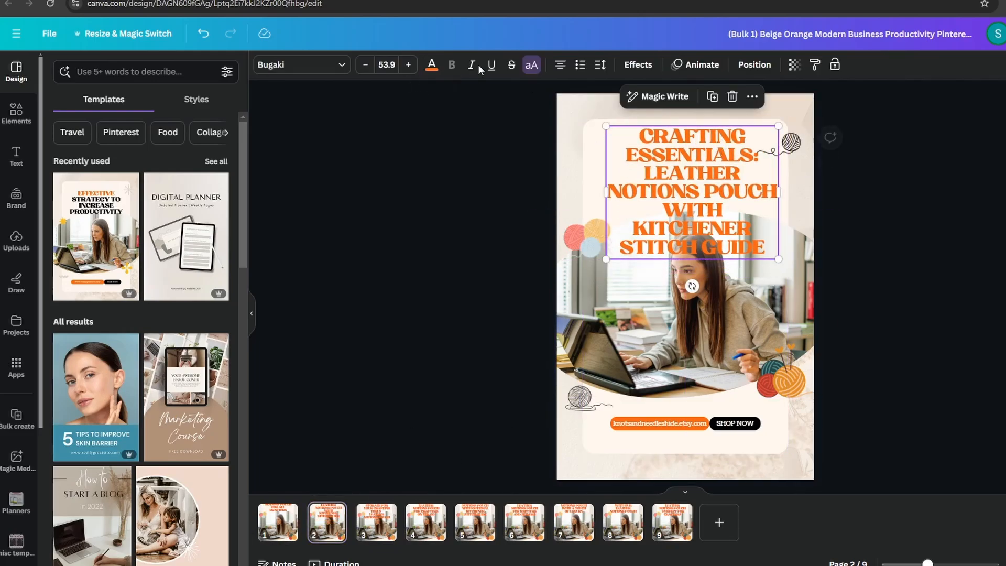
Recolour the page 2 title turquoise from the Youtube palette and widen its text box to fit "LEATHER NOTIONS" on one line
left_click(431, 65)
left_click(91, 257)
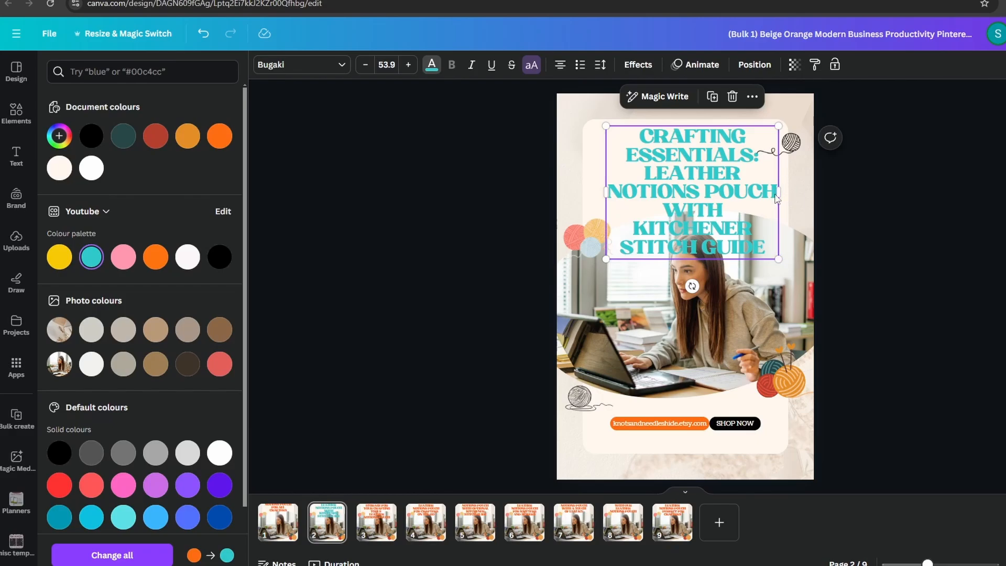
left_click_drag(779, 192, 800, 192)
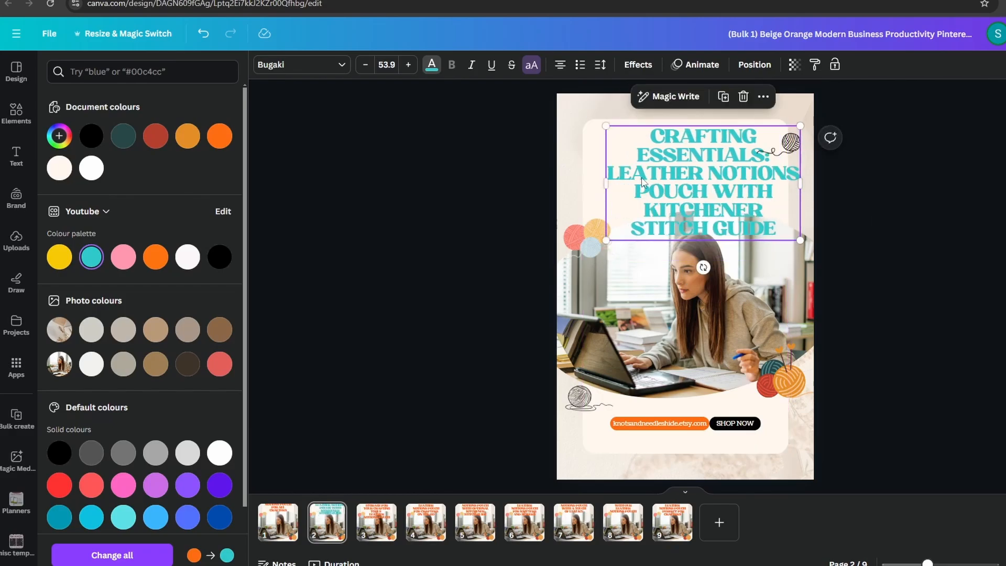
Widen the page 2 title's text box, move it up over the cream card and reduce the font size to 48.9
left_click_drag(604, 183, 587, 183)
left_click_drag(687, 183, 678, 178)
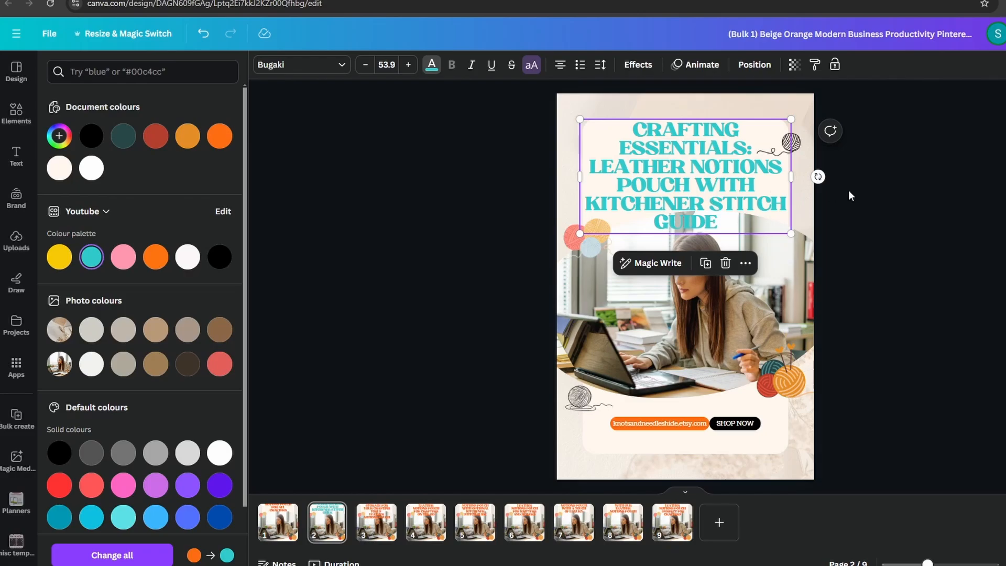
left_click(366, 64)
left_click(366, 64)
left_click(365, 65)
left_click(365, 64)
left_click(365, 65)
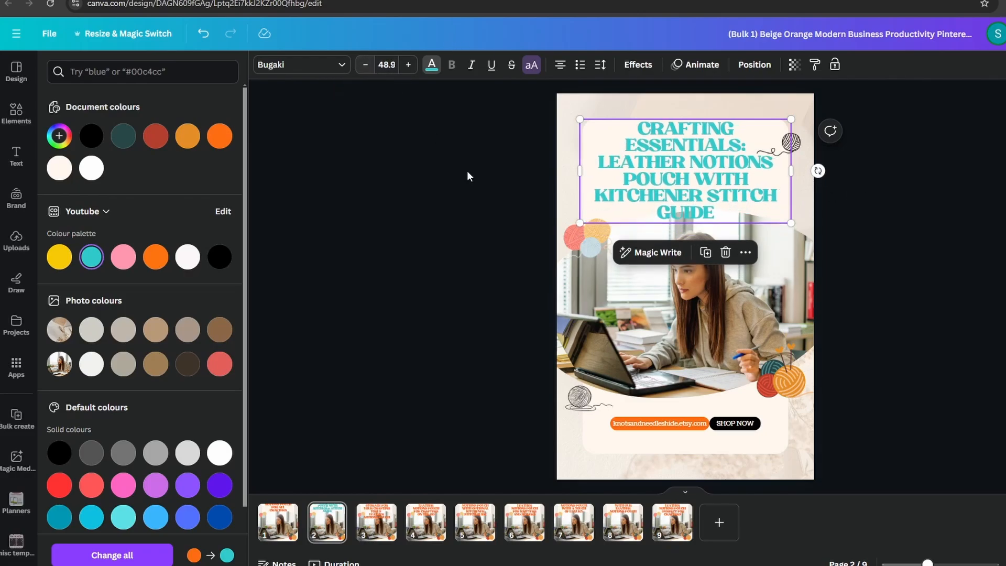
Select the "COMPACT & CHIC" title on page 1 and open its text colour options
left_click(292, 524)
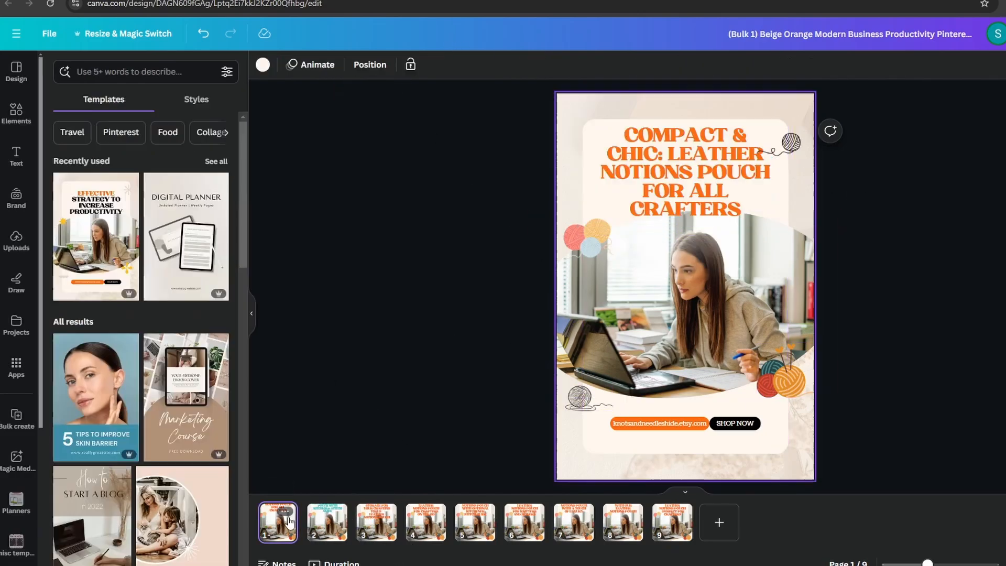
left_click(685, 173)
left_click(431, 65)
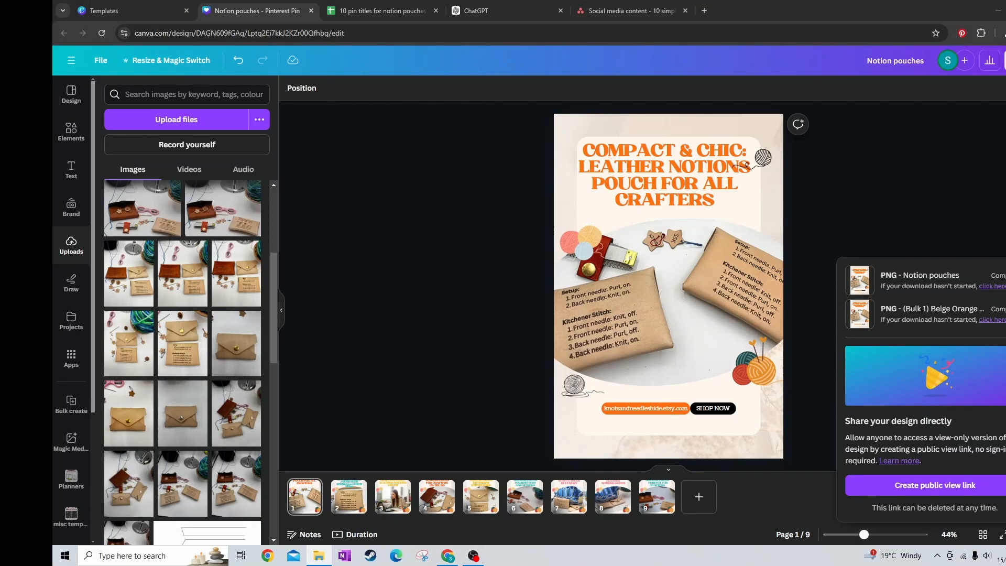
Check the exported pin images in the notion pouches folder, then open Pinterest in a new browser tab
left_click_drag(1005, 52, 566, 0)
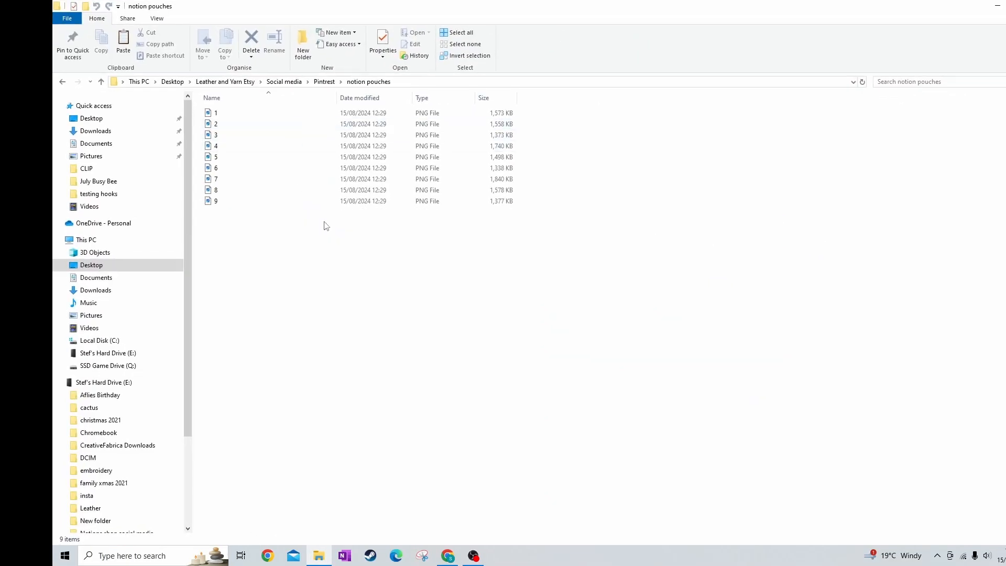
left_click(997, 6)
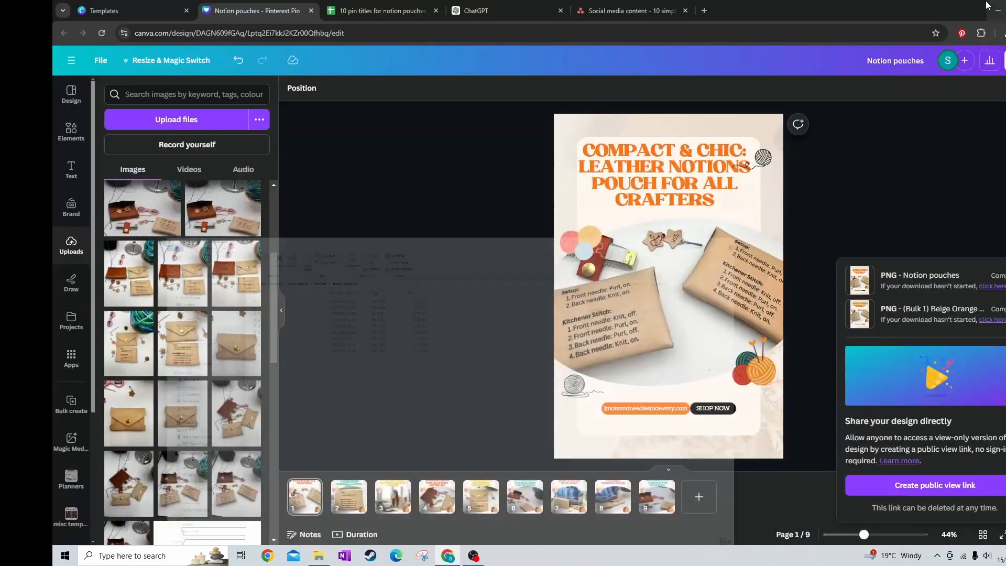
left_click(716, 11)
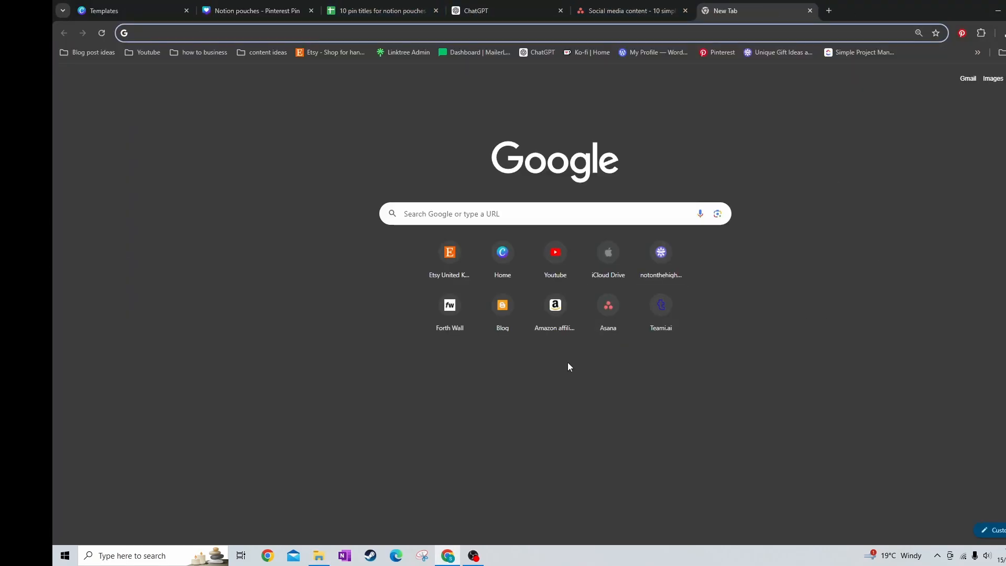
left_click(706, 52)
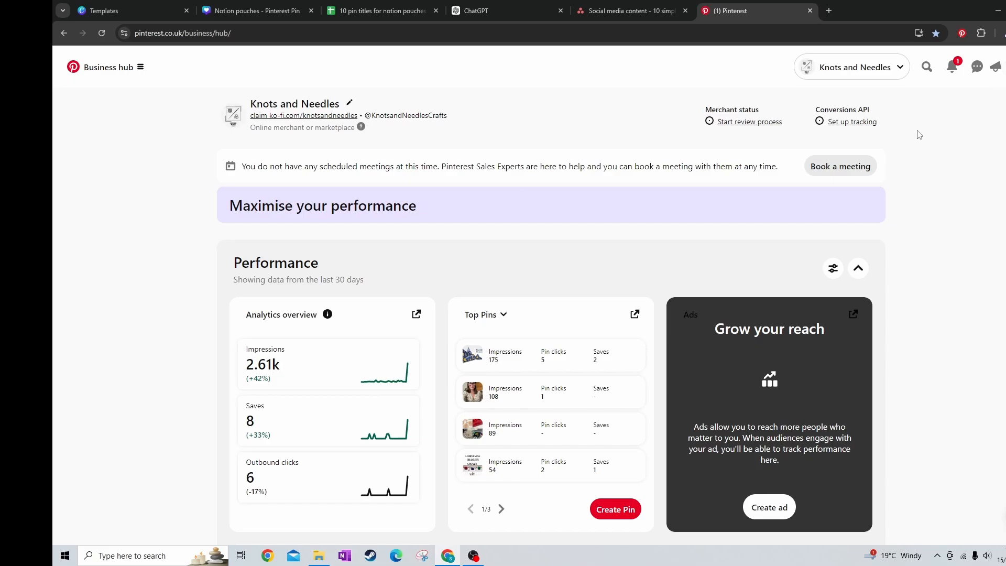
Open the Knots and Needles profile and look through its created pins and saved boards
left_click(1005, 68)
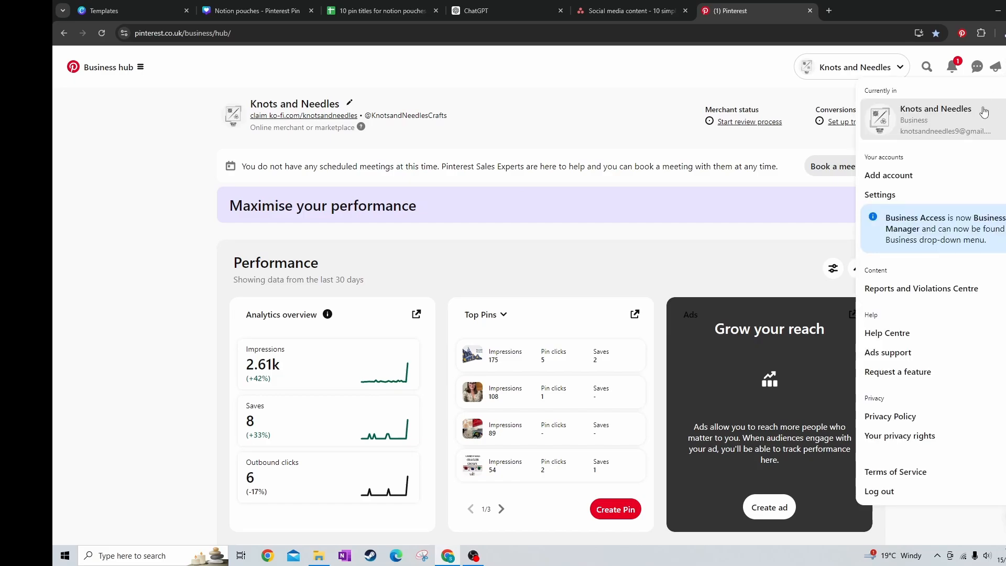
left_click(774, 236)
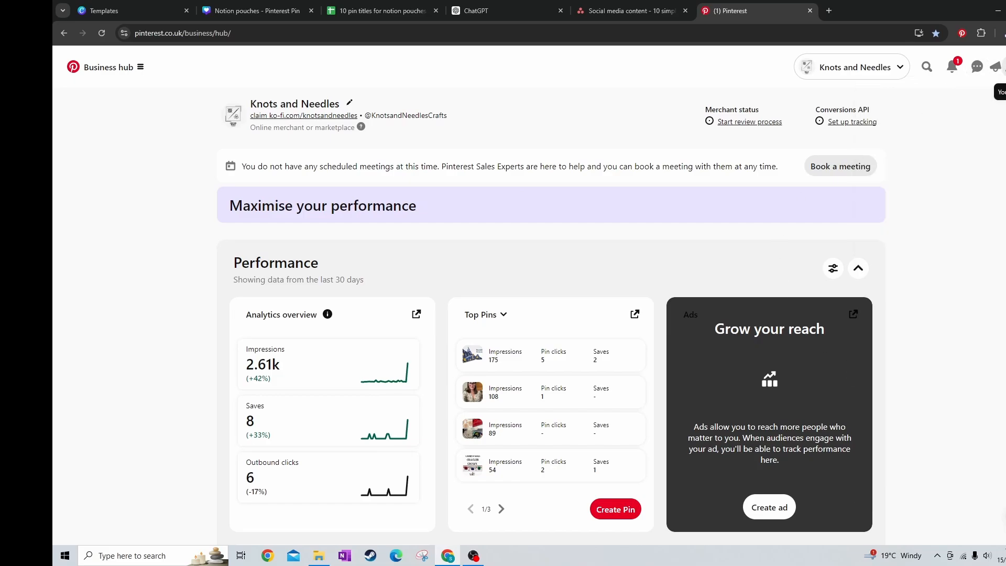
left_click(1002, 68)
scroll(568, 419, "down", 5)
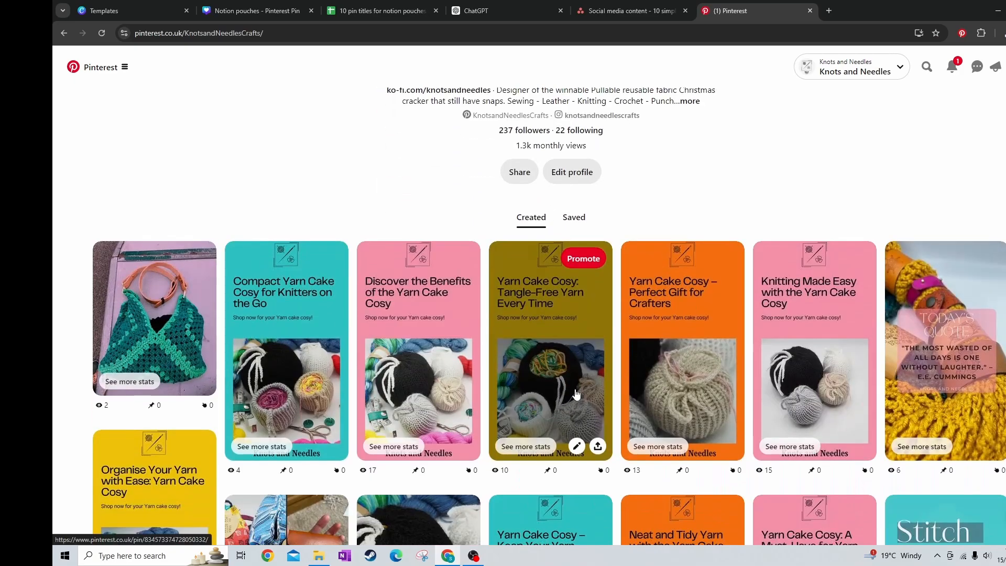
scroll(576, 394, "up", 5)
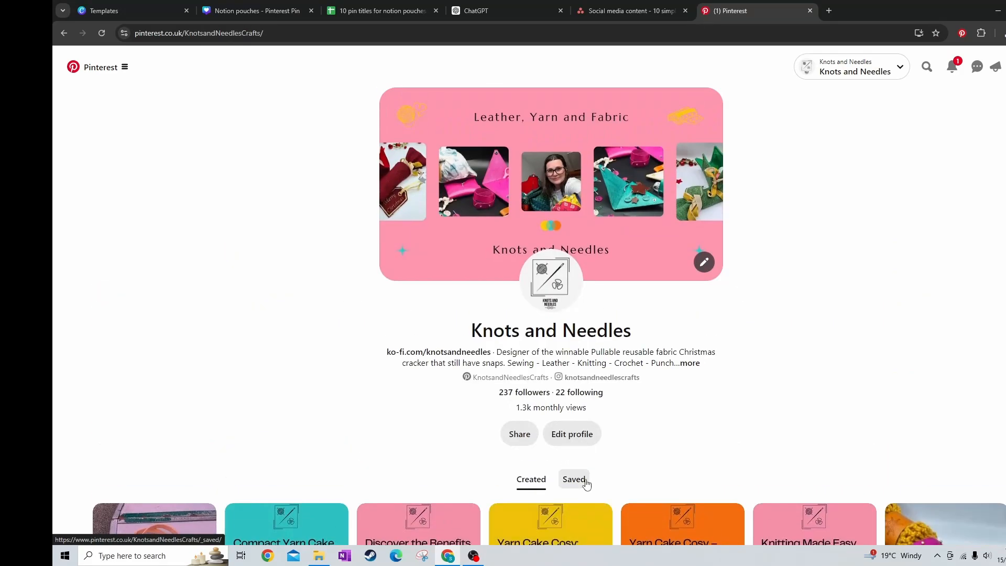
left_click(574, 480)
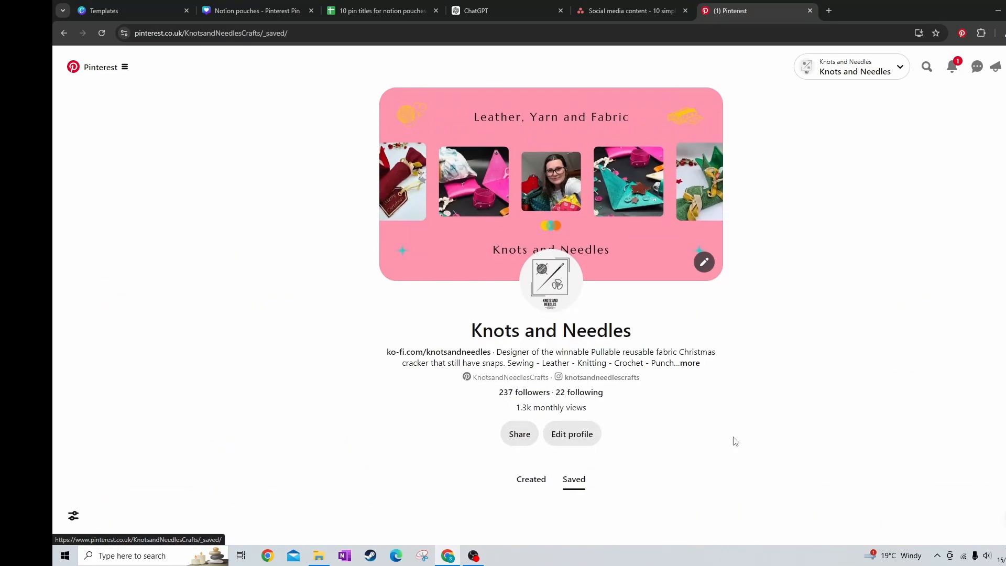
scroll(671, 450, "down", 3)
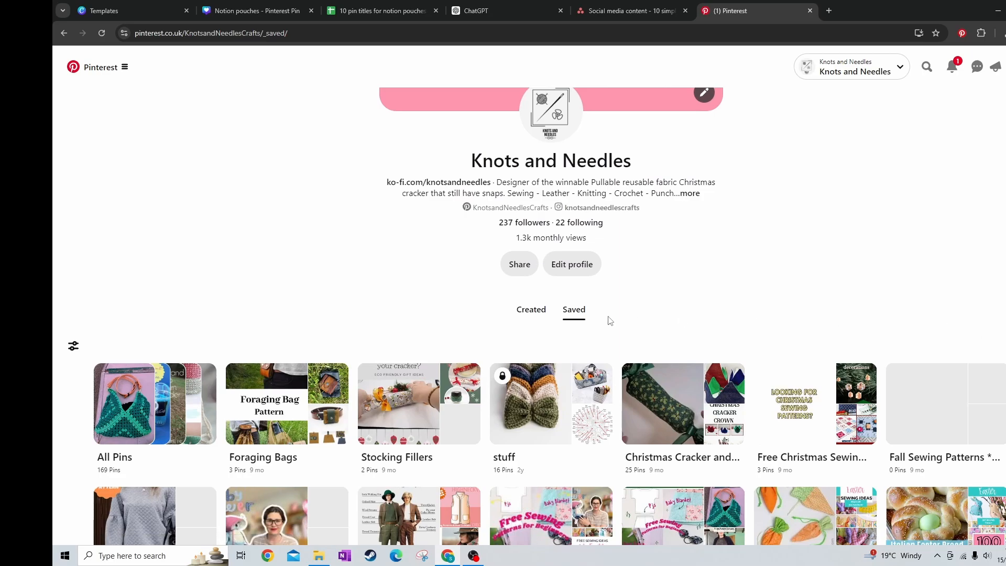
scroll(737, 346, "down", 5)
scroll(737, 346, "up", 6)
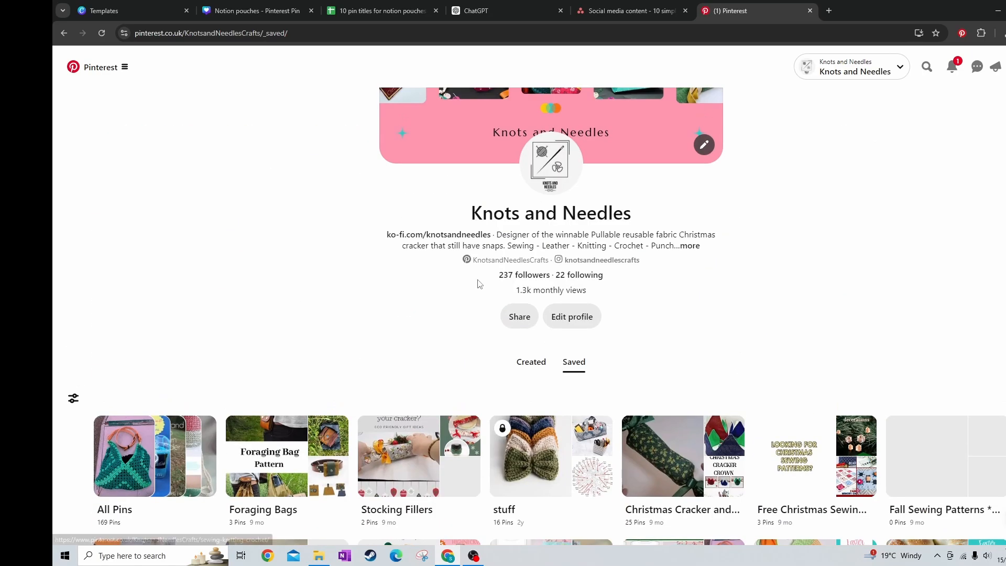
Start a new pin and upload image 1 from the notion pouches folder to it
left_click(1005, 398)
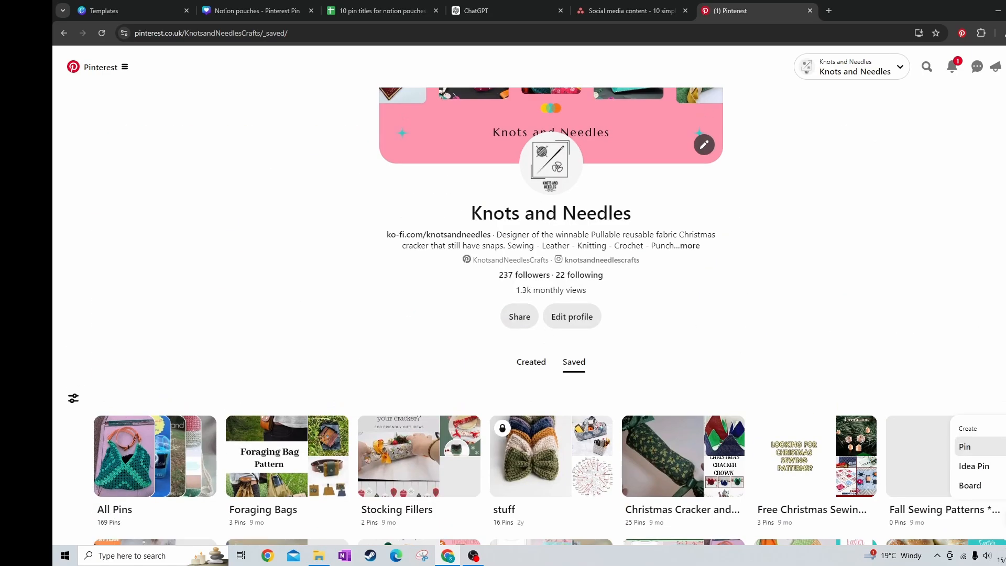
left_click(977, 449)
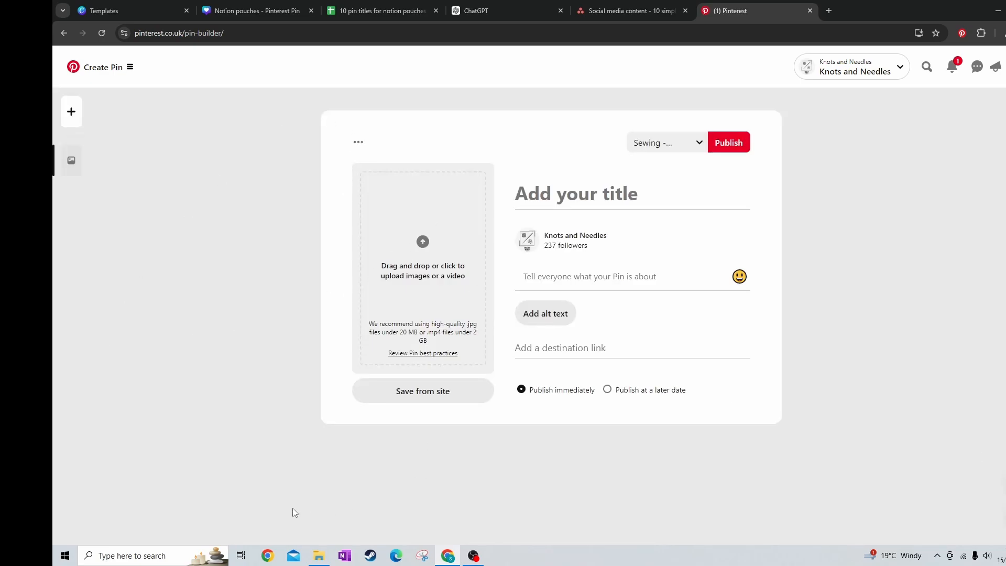
left_click(319, 556)
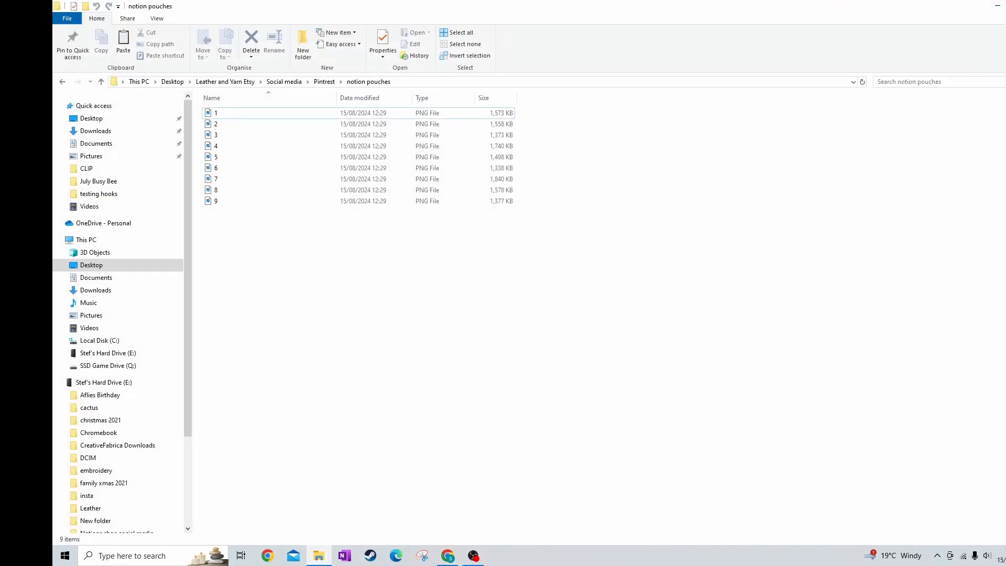
left_click(1005, 5)
left_click_drag(307, 118, 773, 84)
left_click_drag(752, 184, 423, 227)
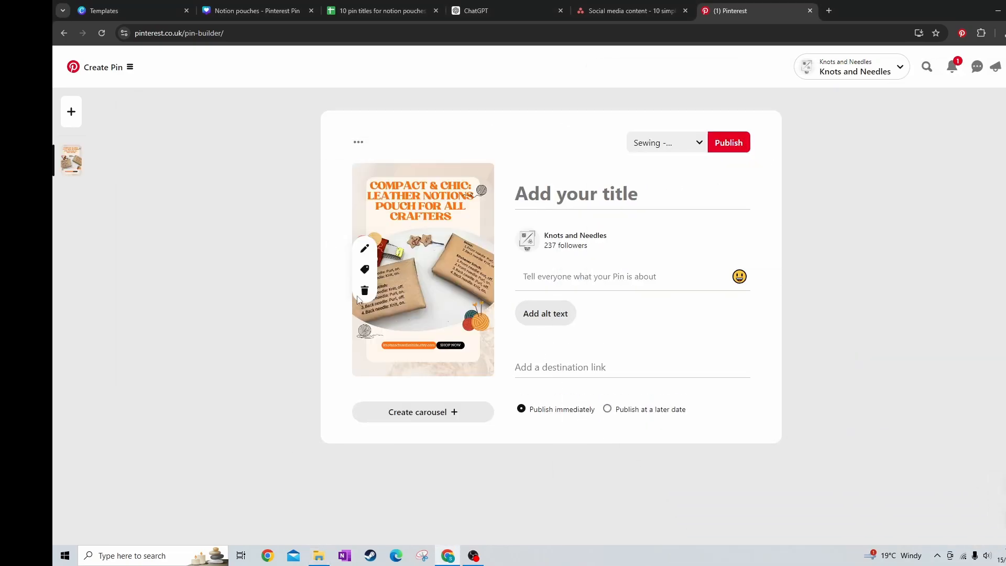
Add further pin drafts and fill them with the remaining images from the notion pouches folder
left_click(71, 113)
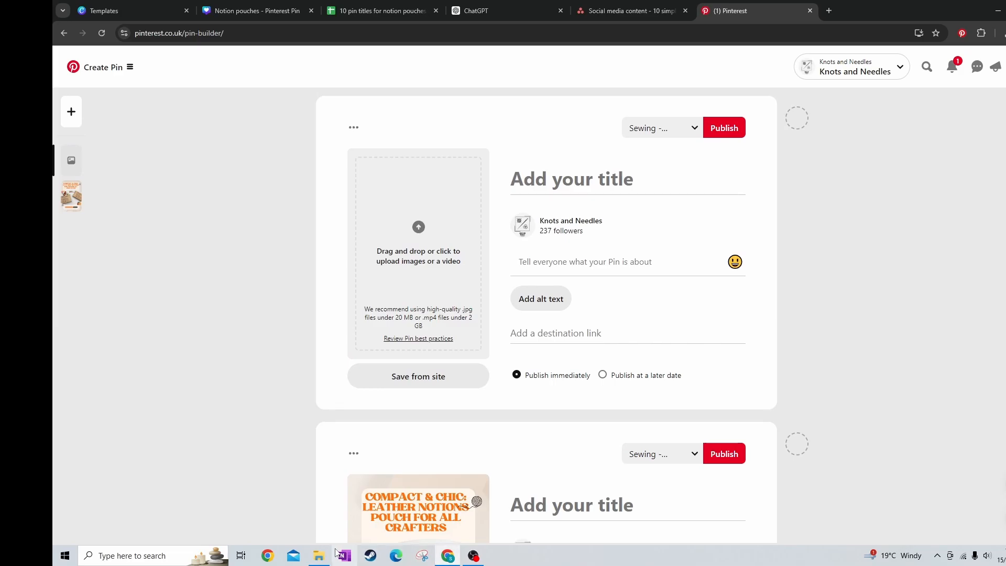
left_click(319, 555)
left_click_drag(754, 193, 418, 236)
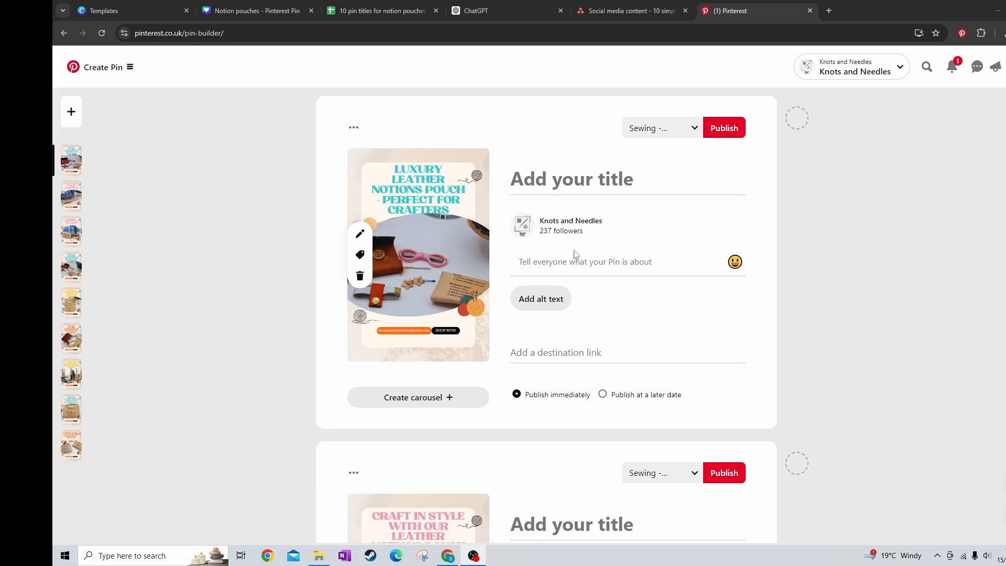
Move the Social media content tab to its own window and title the first pin "Luxury Leather Notions Pouch – Perfect for Crafters"
scroll(437, 318, "down", 20)
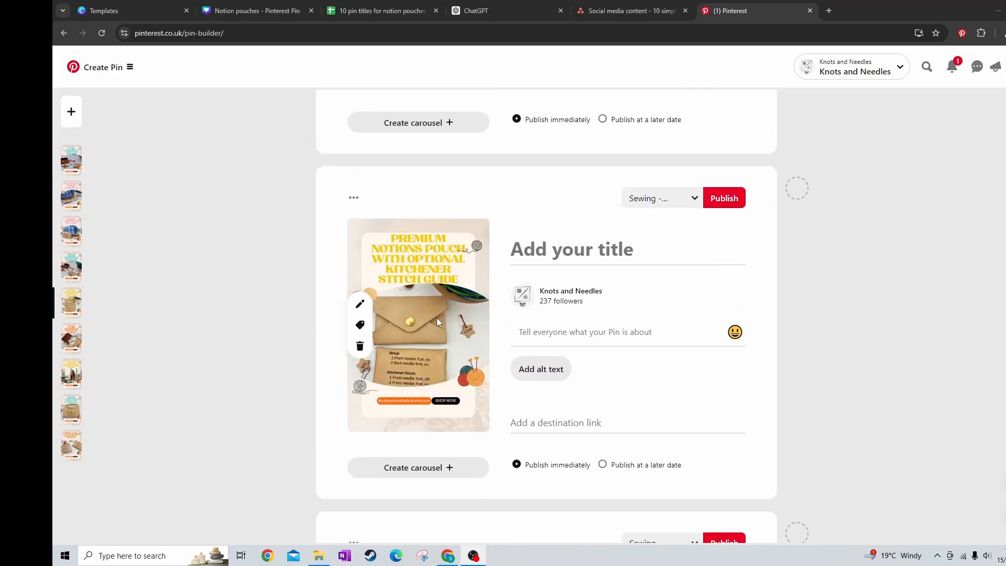
scroll(436, 318, "down", 20)
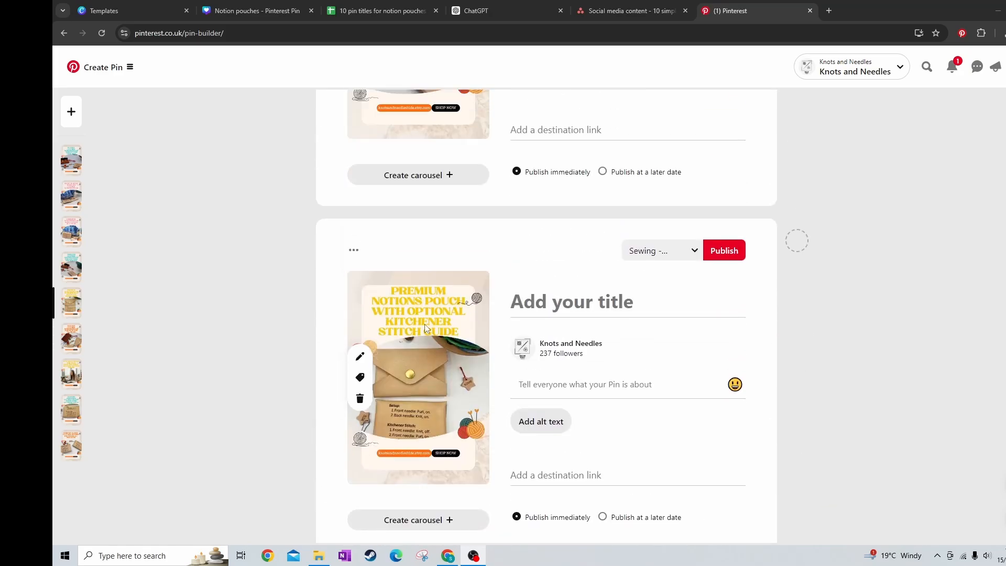
scroll(419, 322, "up", 20)
left_click(530, 193)
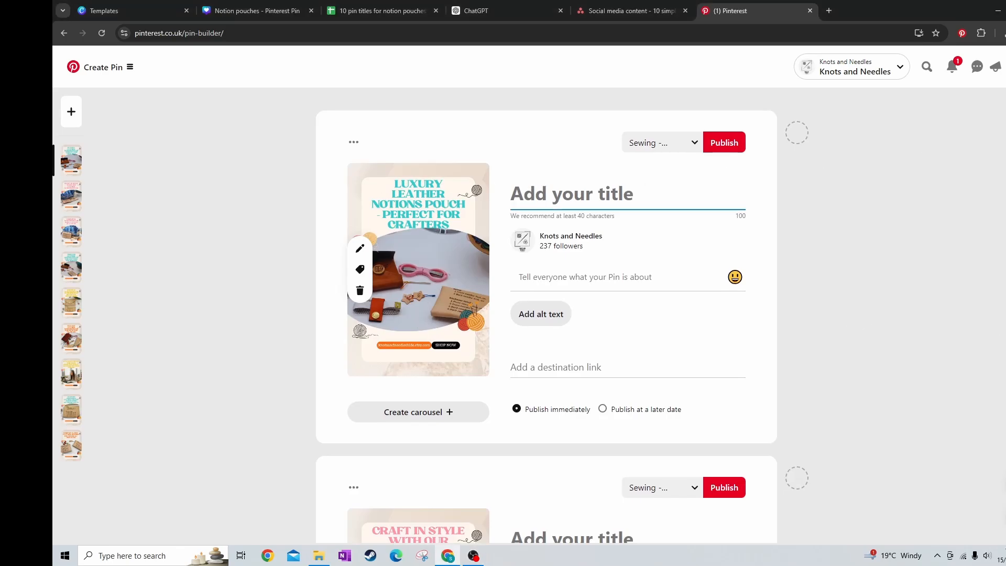
left_click_drag(655, 6, 53, 125)
type("Luxury Leather Notions Pouch – Perfect for Crafters")
Paste the "Elevate your crafting game" description into the Luxury pin and add the leather notions pouch listing as its destination link
left_click(536, 330)
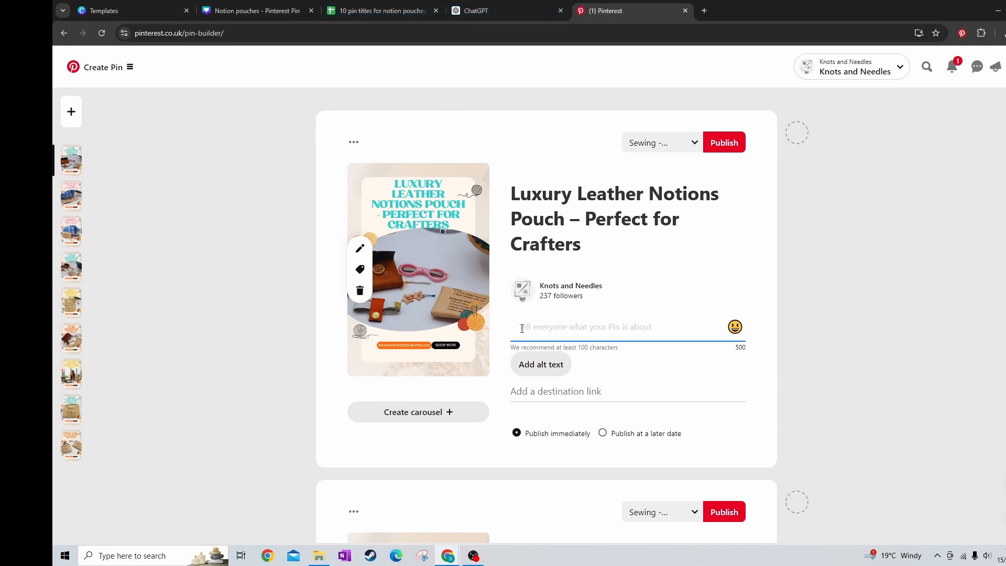
type("Elevate your crafting game with our premium Leather Notions Pouch. Durable, stylish, and available in chic colours, this pouch is a must-have for keeping your tools organized. Optional Kitchener stitch guide engraving for extra precision!")
left_click(569, 426)
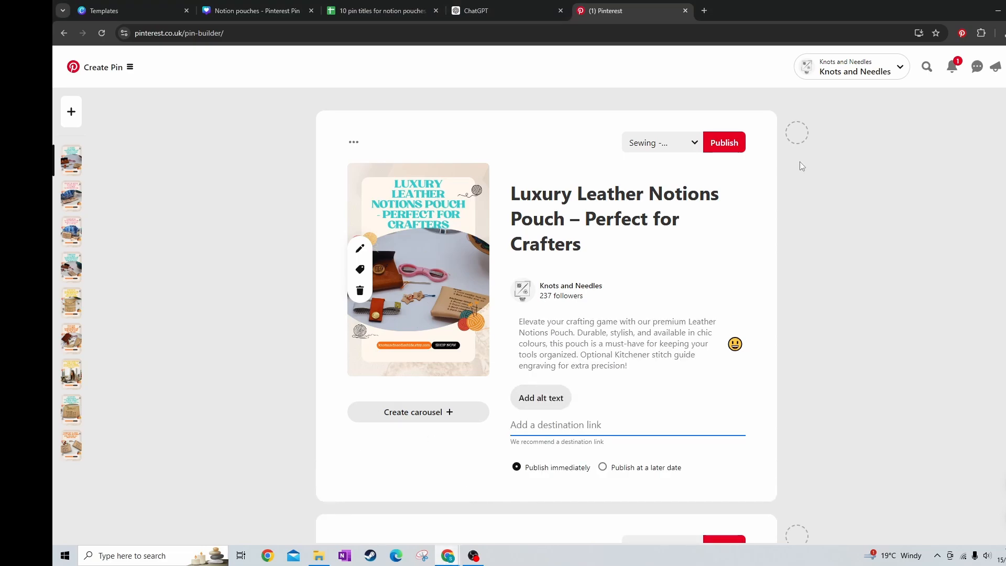
left_click(448, 556)
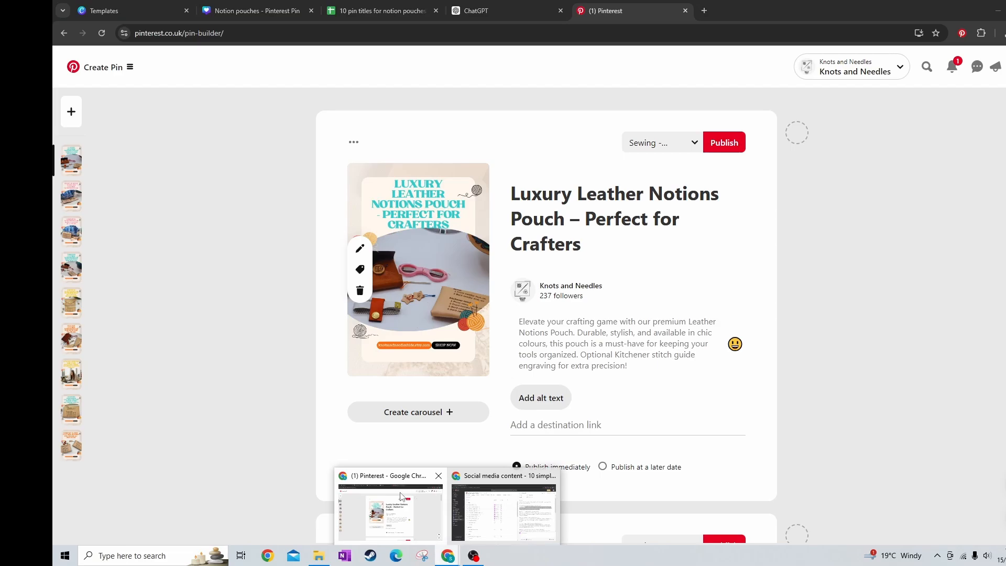
left_click(401, 496)
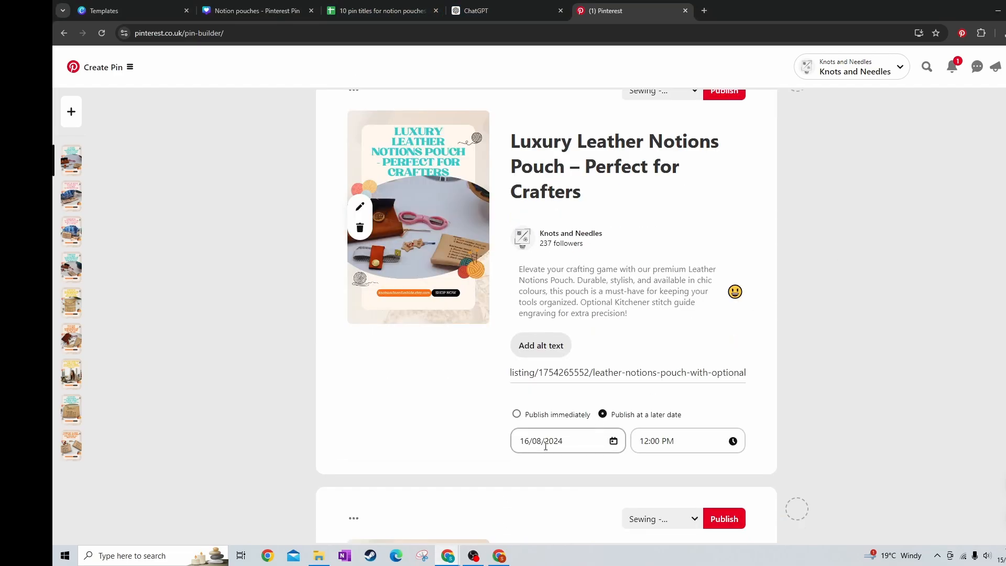
Schedule the Luxury Leather Notions Pouch pin for 16/08/2024 at 12:00 PM
left_click(545, 442)
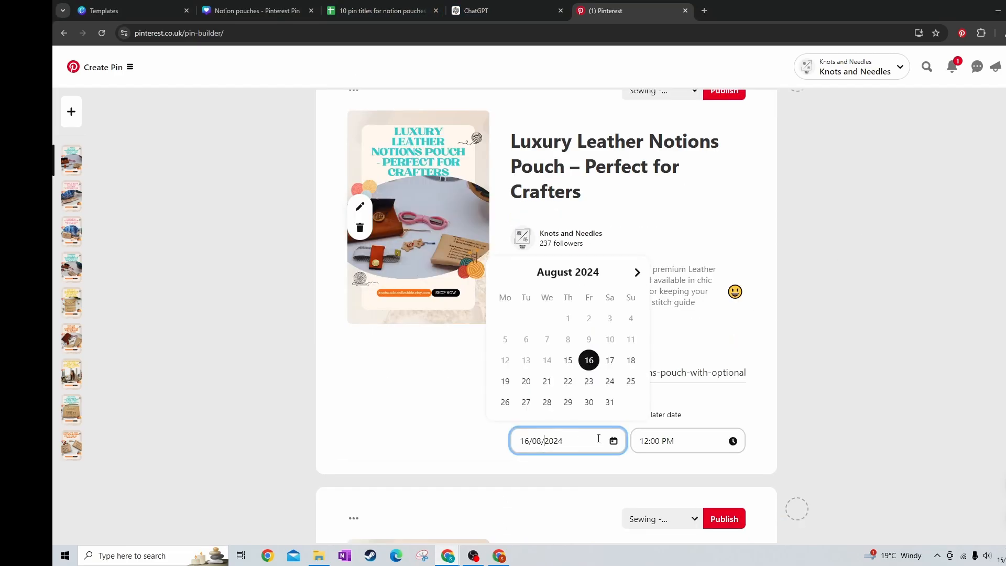
left_click(590, 361)
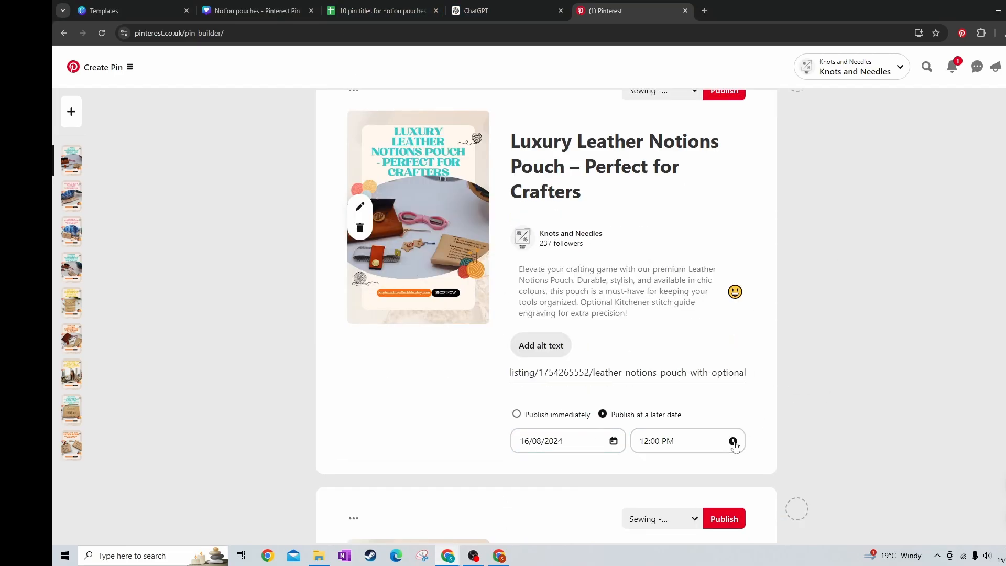
left_click(560, 441)
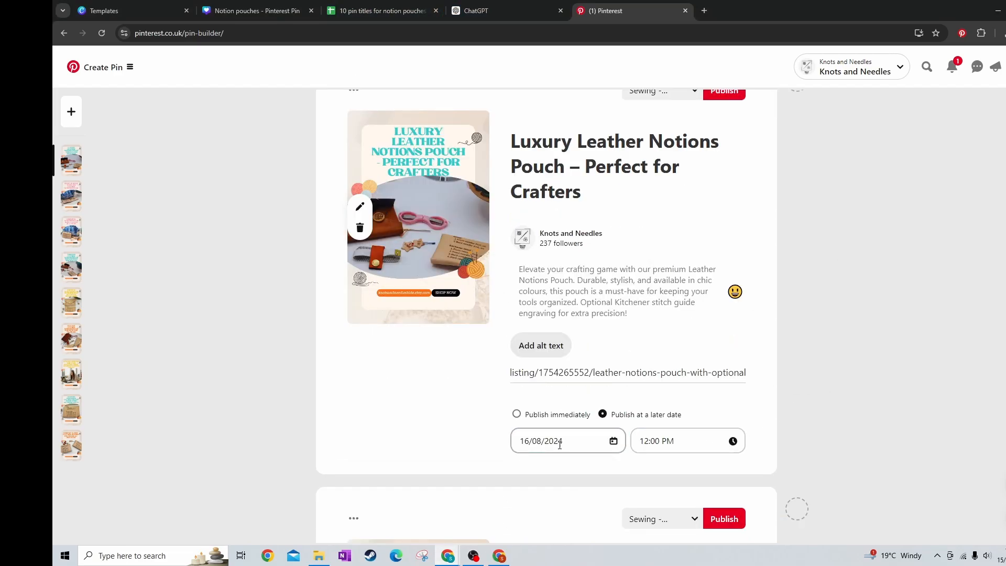
left_click(790, 396)
Title the second pin "Craft in Style with Our Leather Notions Pouch" and paste in its description
scroll(552, 337, "down", 3)
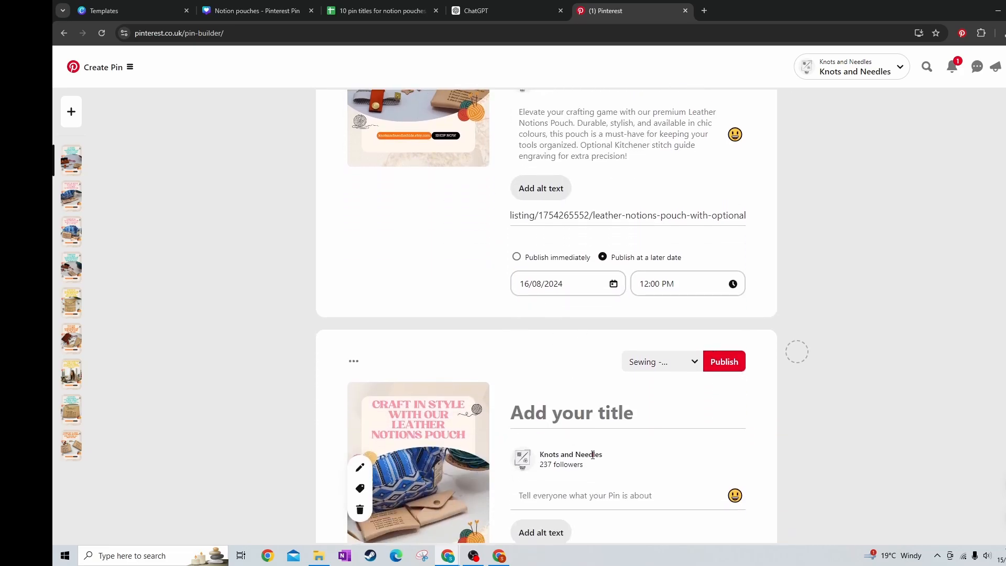
scroll(593, 454, "down", 3)
left_click(585, 363)
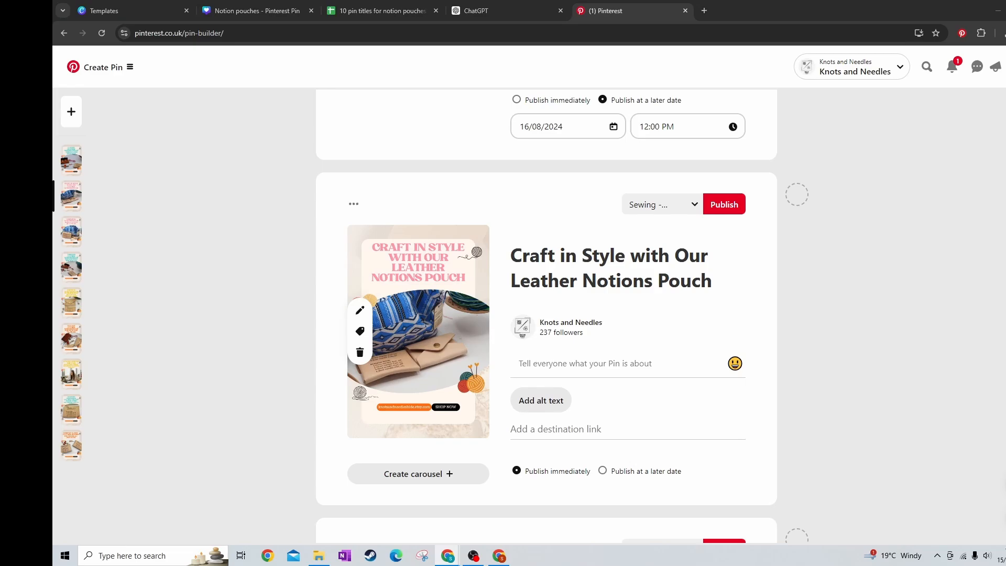
left_click(578, 359)
key("ctrl+v")
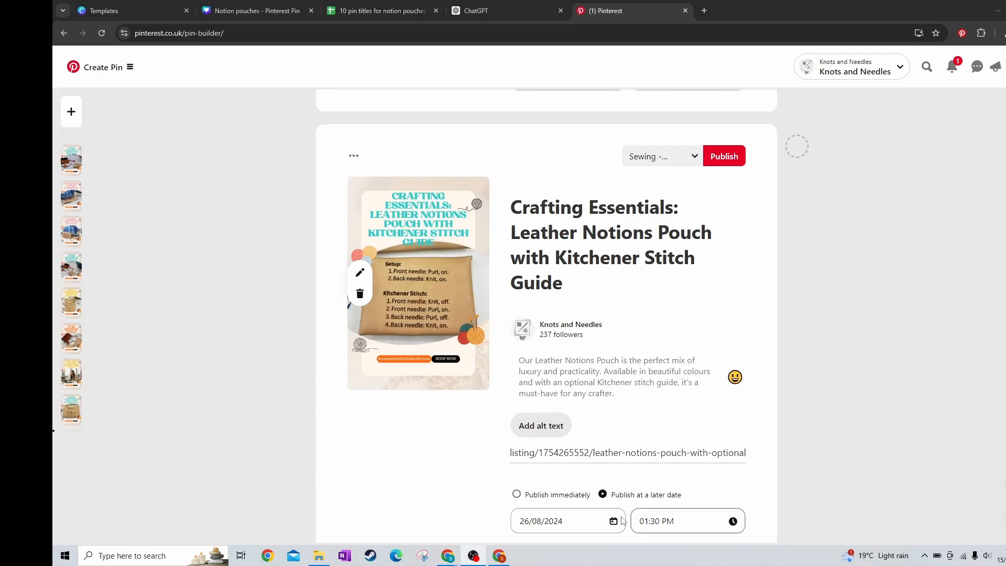
Publish the scheduled "Crafting Essentials: Leather Notions Pouch with Kitchener Stitch Guide" pin to the Notion pouches board
left_click(659, 156)
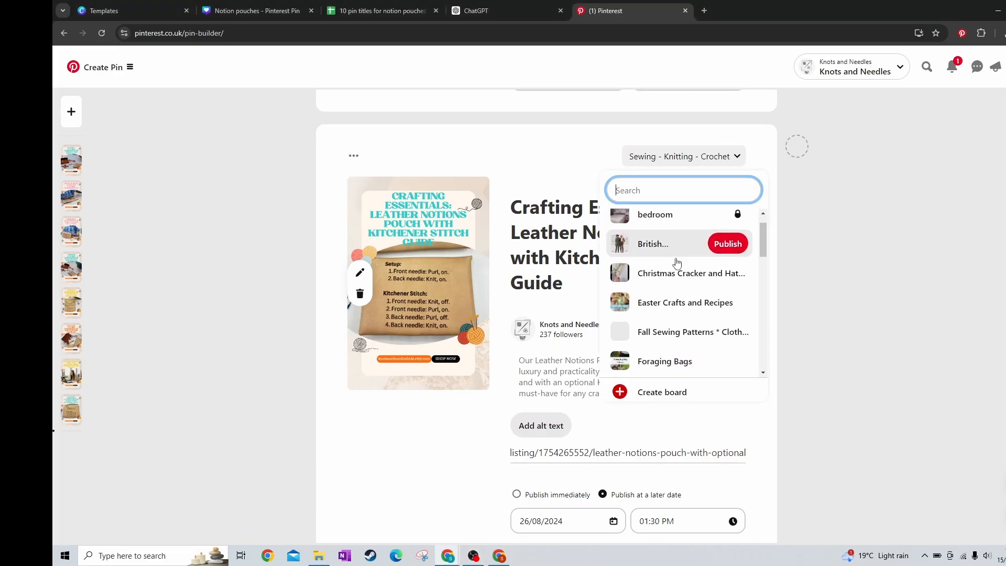
scroll(677, 262, "down", 5)
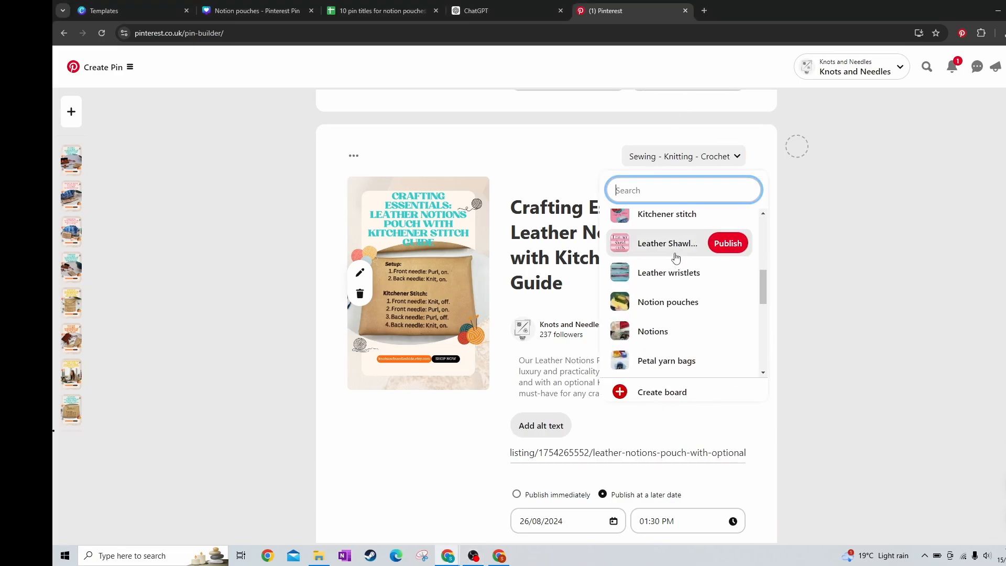
left_click(725, 303)
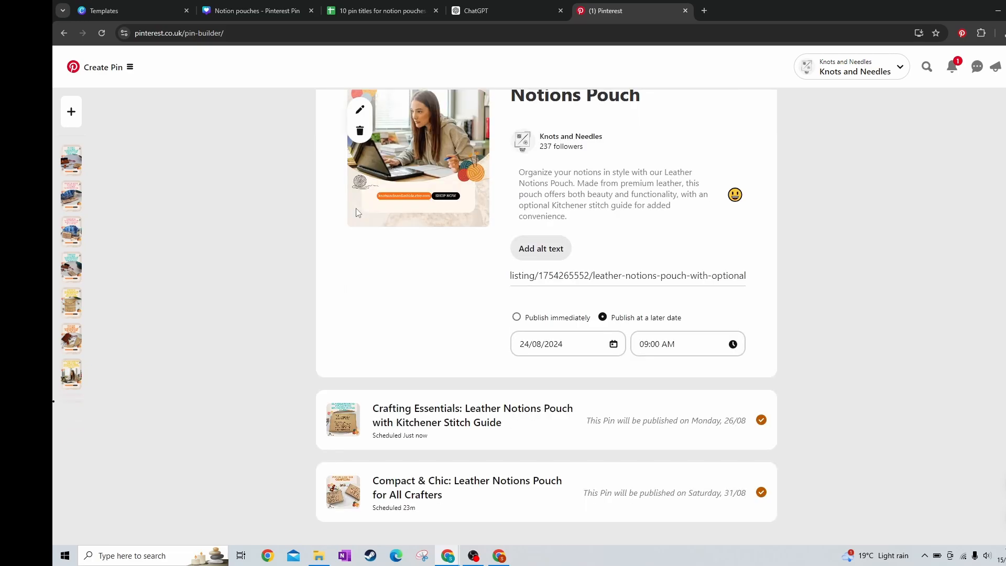
Delete the "Stylish Storage for Your Crafting Tools – Leather Notions Pouch" pin draft
scroll(548, 270, "up", 2)
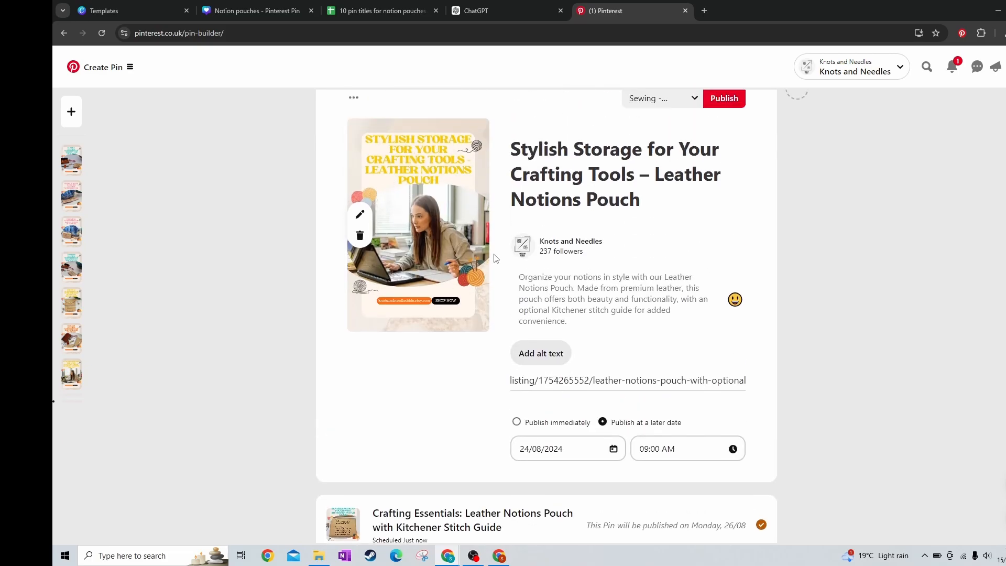
scroll(450, 270, "up", 1)
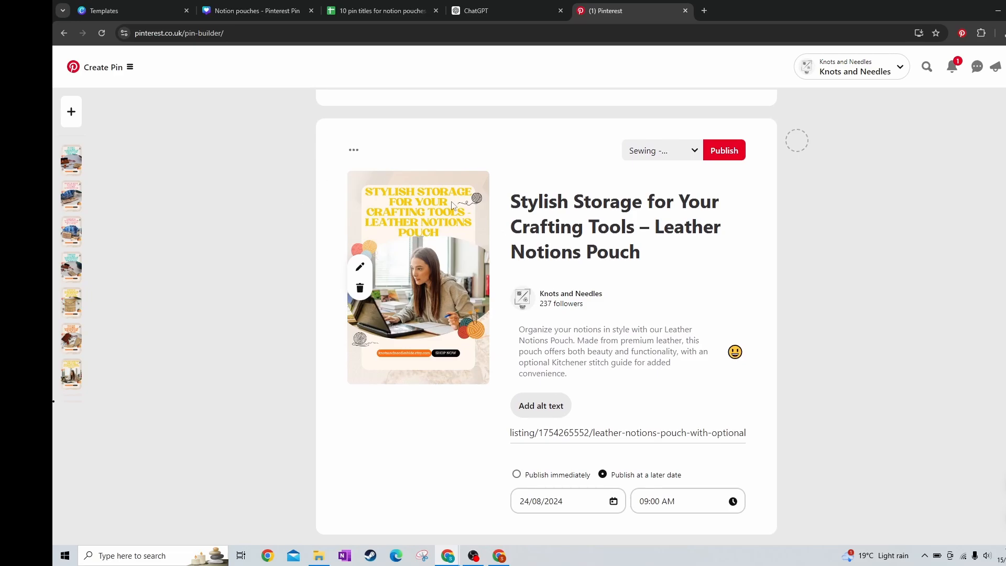
left_click(354, 150)
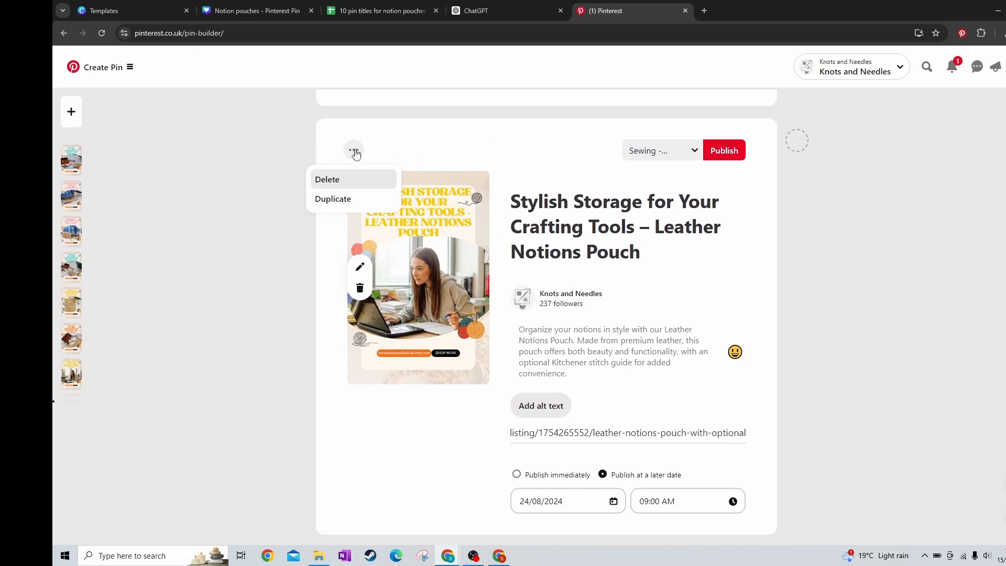
left_click(343, 181)
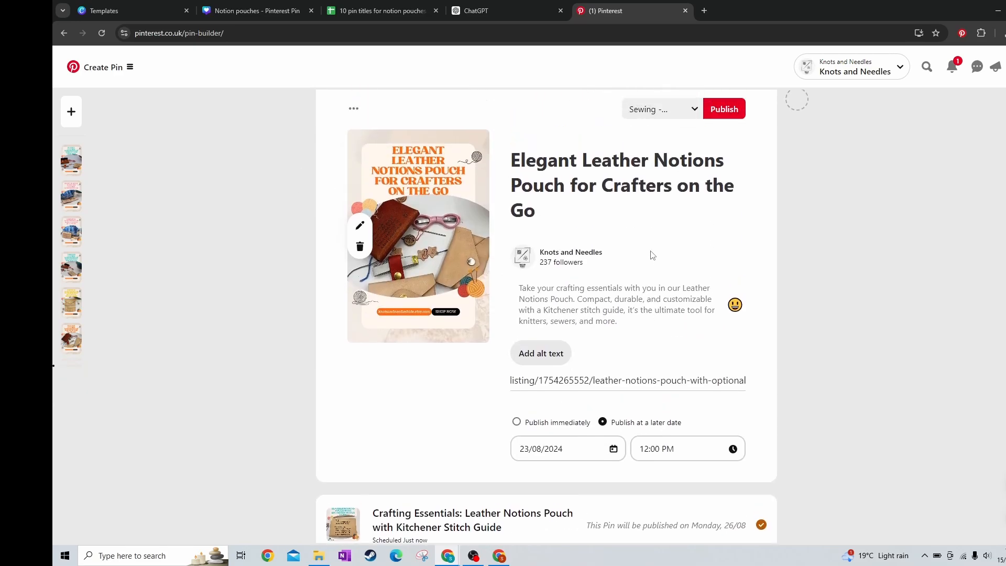
Publish the scheduled "Elegant Leather Notions Pouch for Crafters on the Go" pin to the Kitchener stitch board
scroll(672, 173, "up", 1)
left_click(678, 165)
scroll(660, 272, "down", 5)
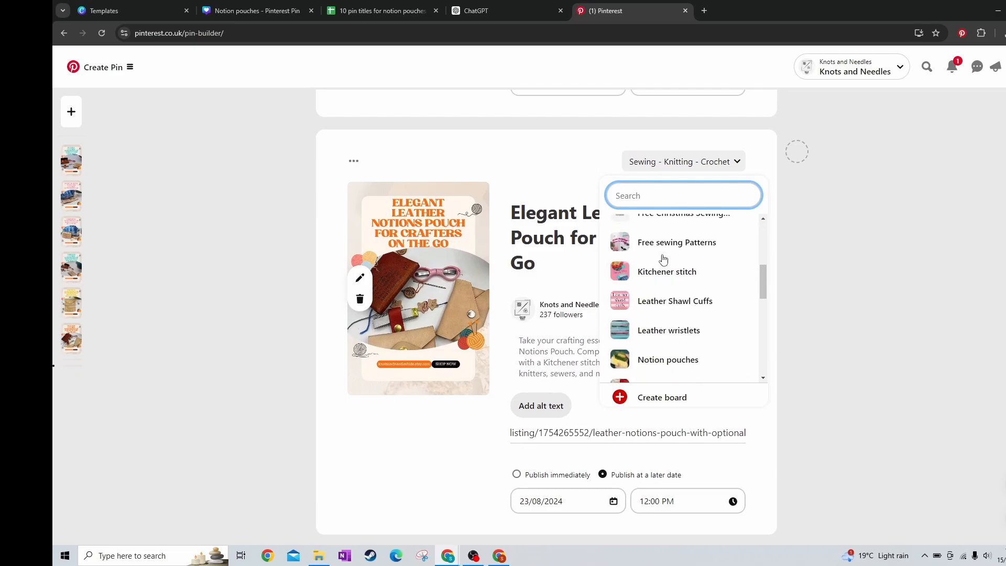
left_click(727, 219)
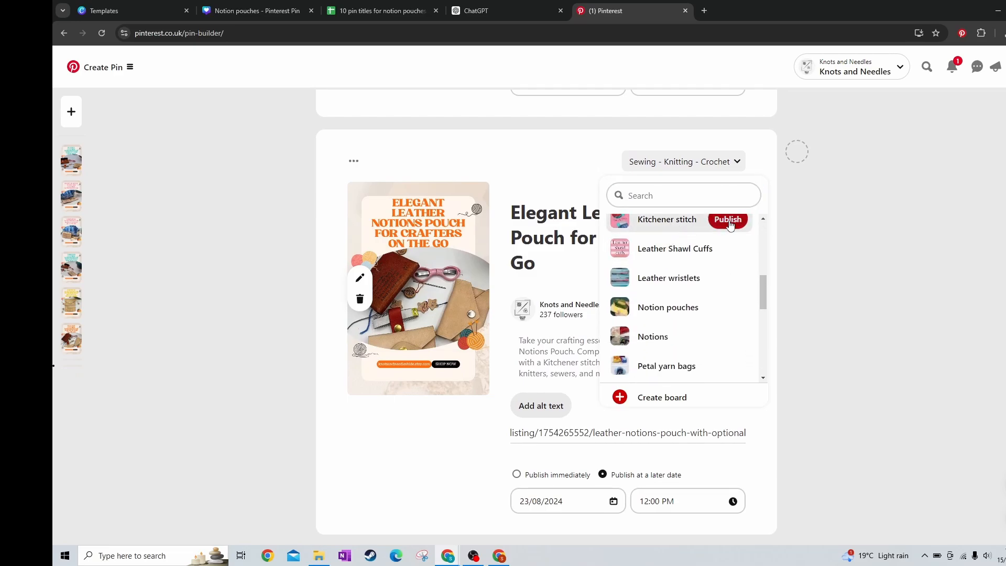
Publish the scheduled "Premium Notions Pouch with Optional Kitchener Stitch Guide" pin to the Notion pouches board
scroll(628, 306, "up", 5)
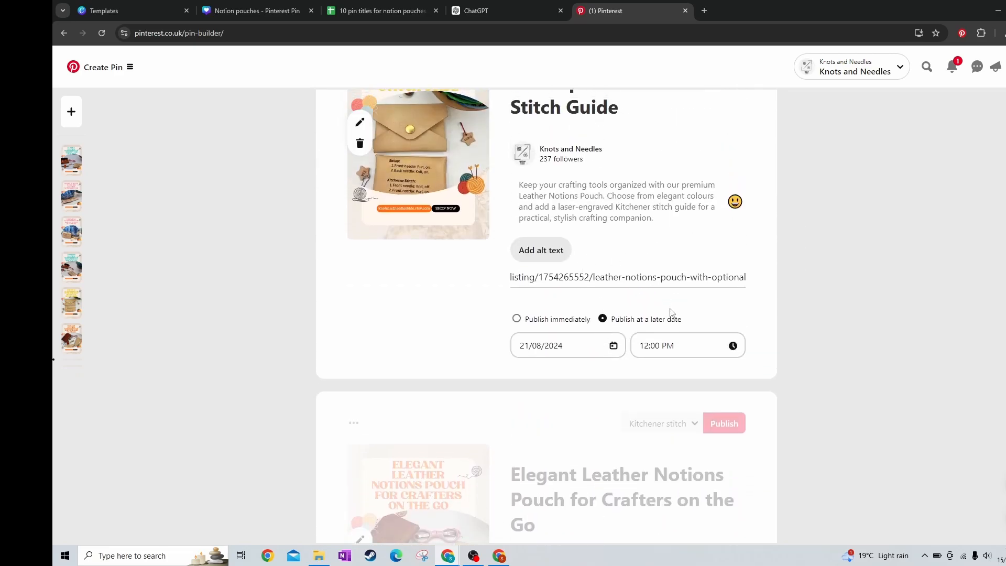
scroll(675, 123, "up", 2)
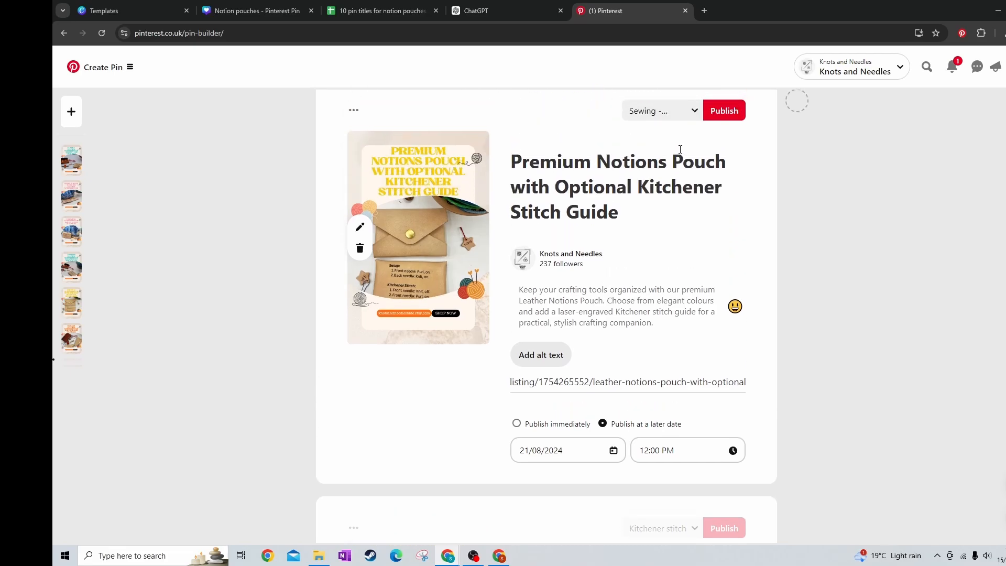
scroll(664, 167, "up", 1)
left_click(665, 164)
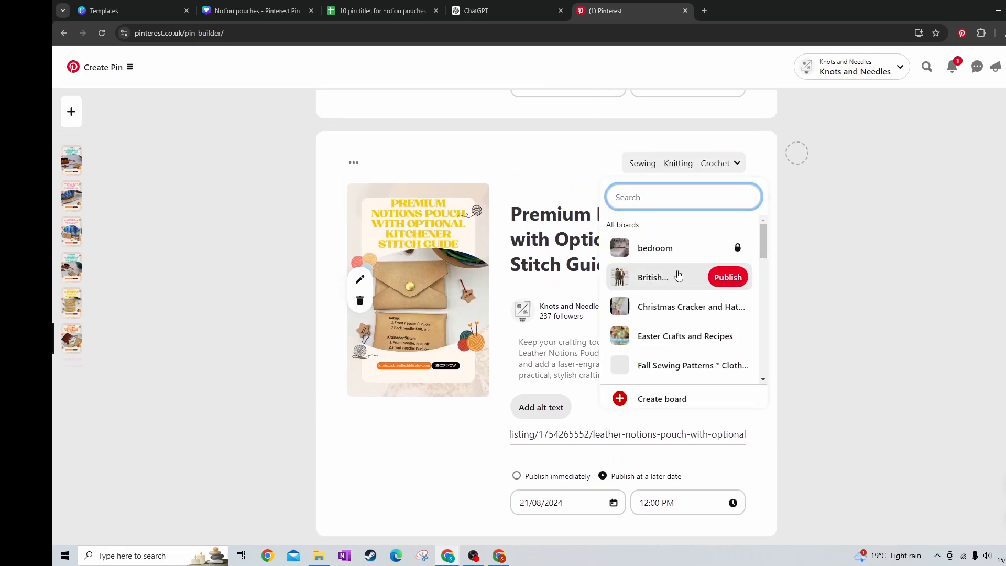
scroll(681, 270, "down", 3)
scroll(681, 270, "down", 3)
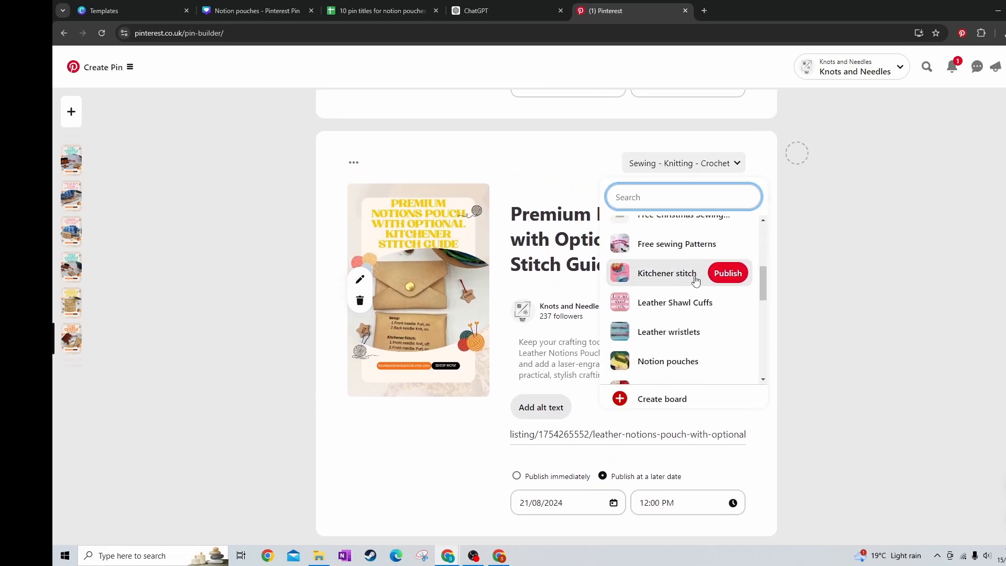
left_click(715, 260)
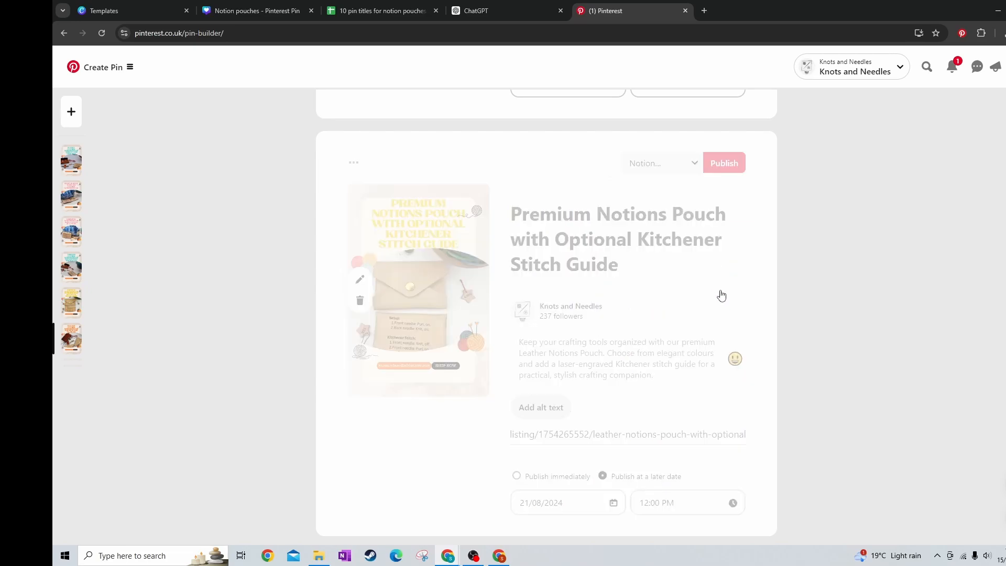
Publish the scheduled "Timeless Leather Notions Pouch for Knitters and Sewers" pin to the Kitchener stitch board
left_click(679, 161)
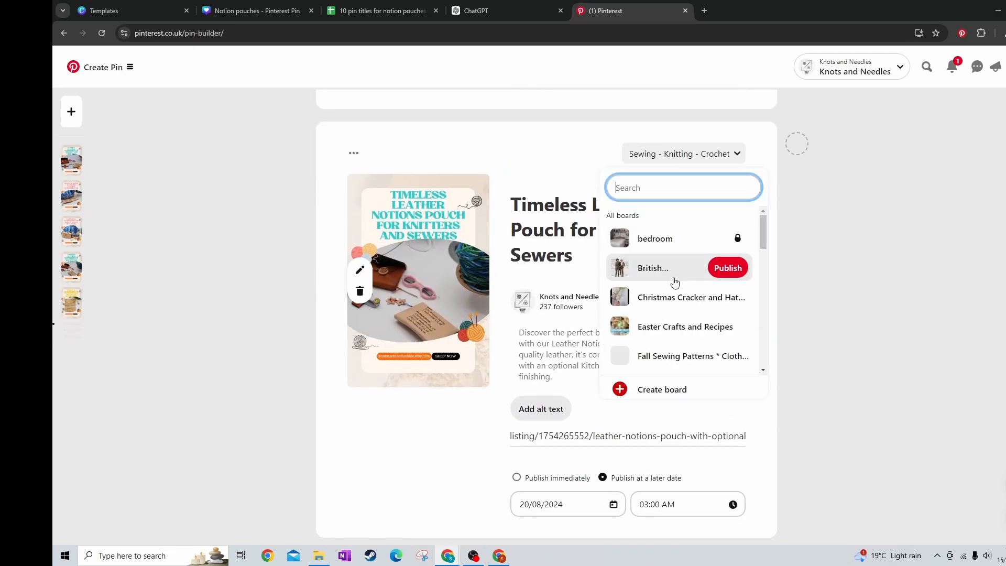
scroll(686, 285, "down", 3)
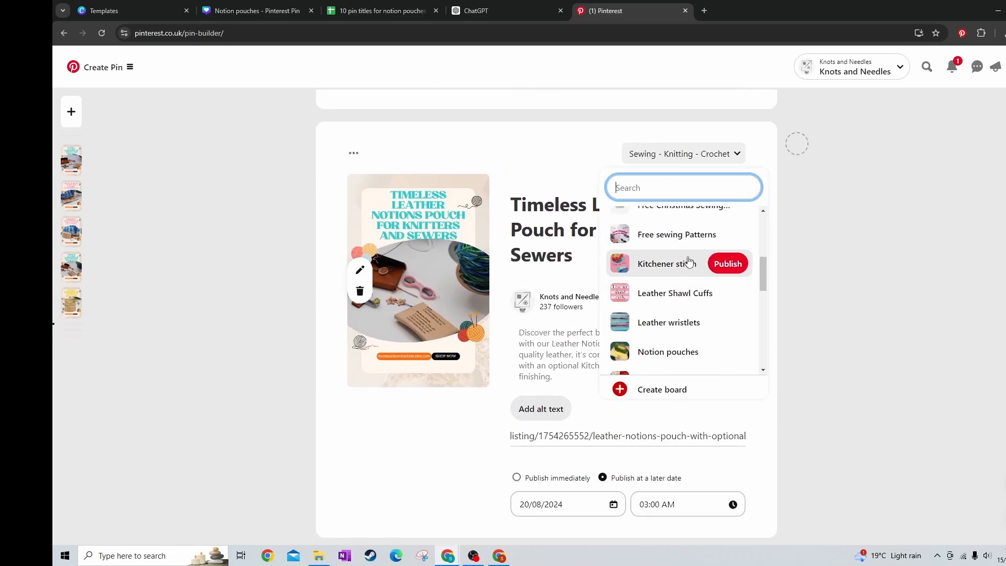
left_click(725, 263)
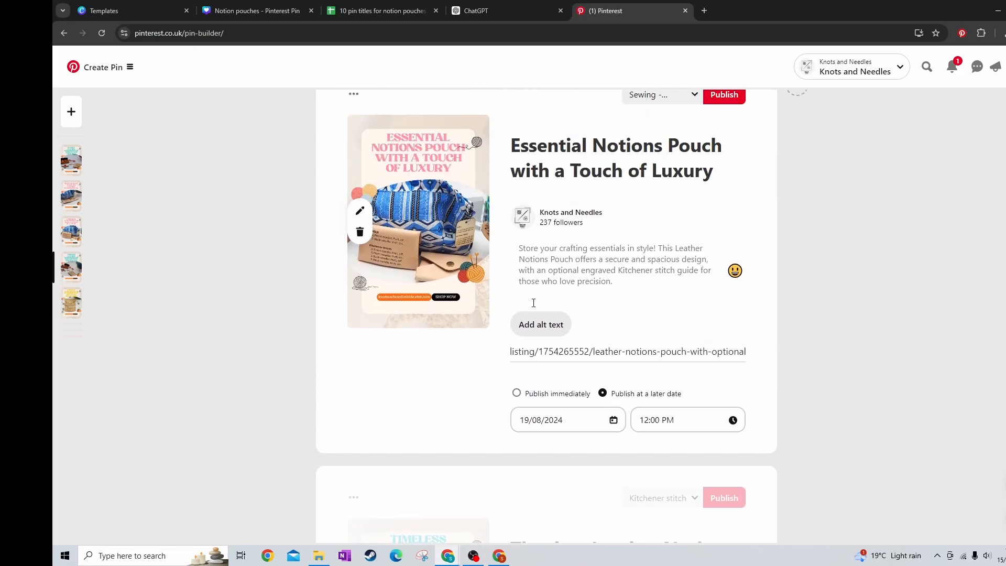
Publish the scheduled "Essential Notions Pouch with a Touch of Luxury" pin to the Notions board
left_click(675, 175)
scroll(718, 304, "down", 5)
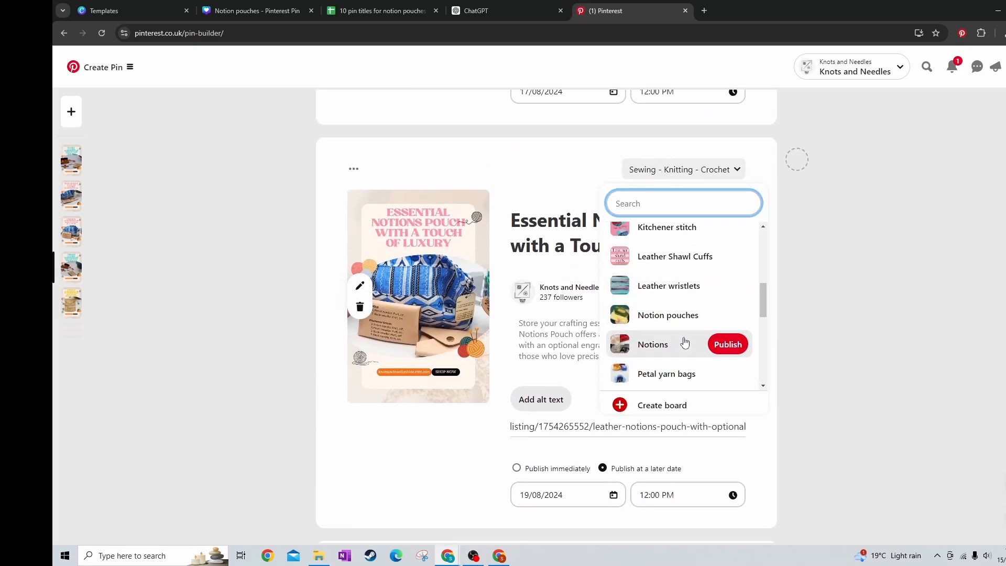
left_click(724, 344)
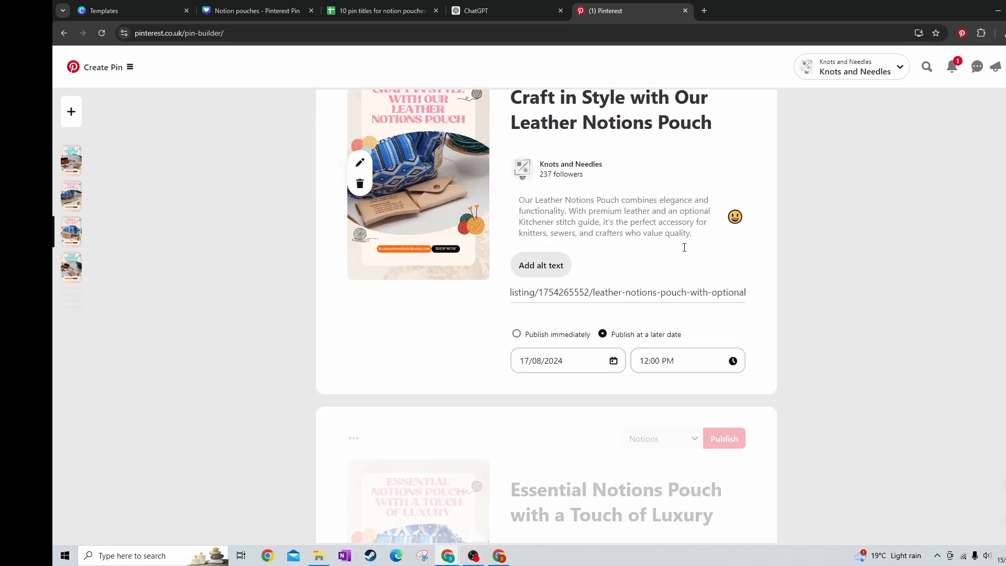
Publish the scheduled "Craft in Style with Our Leather Notions Pouch" pin to the Notion pouches board
left_click(674, 197)
scroll(689, 335, "down", 3)
scroll(697, 334, "down", 2)
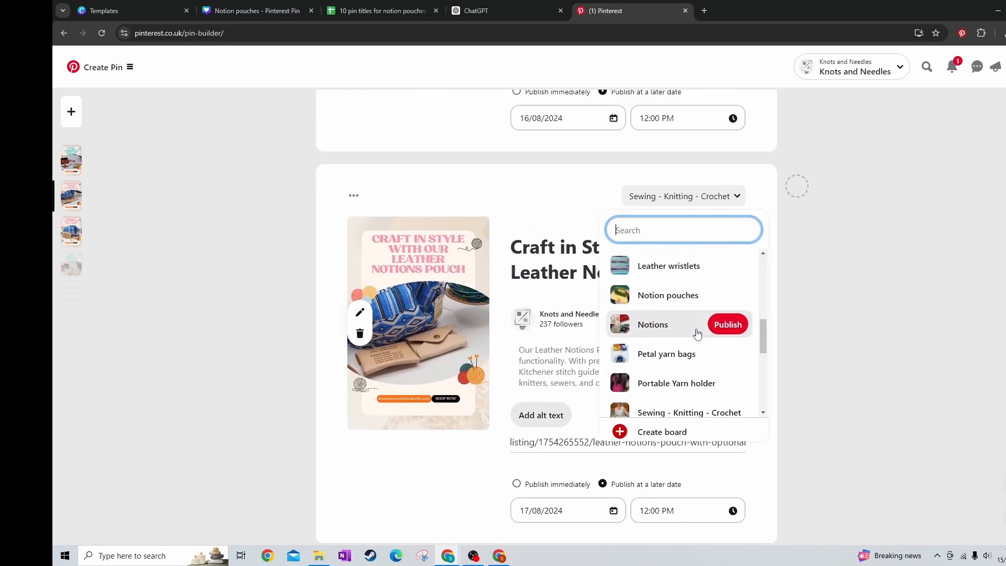
left_click(723, 297)
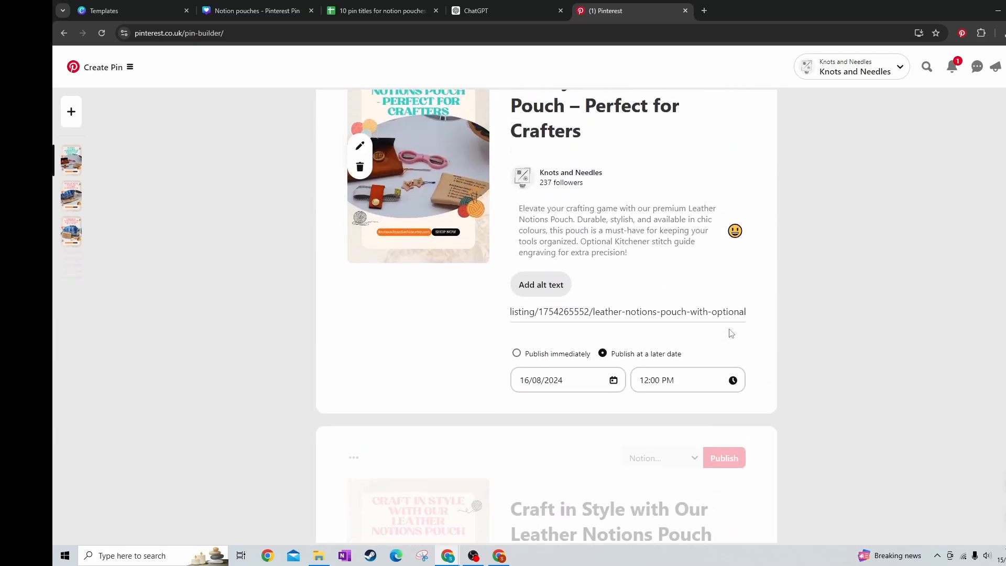
Publish the scheduled "Luxury Leather Notions Pouch – Perfect for Crafters" pin to the Kitchener stitch board and review the scheduled pins
left_click(667, 142)
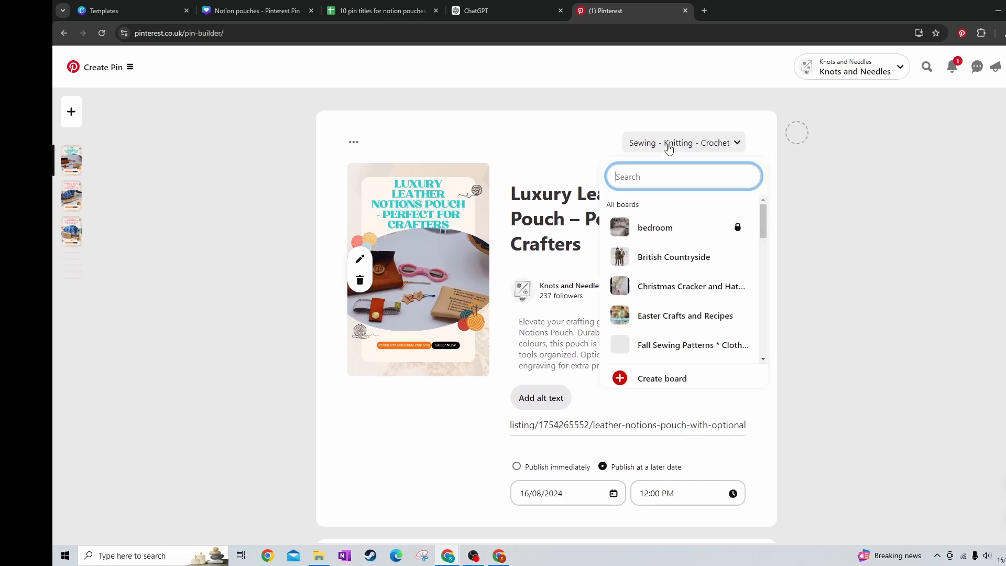
scroll(673, 283, "down", 3)
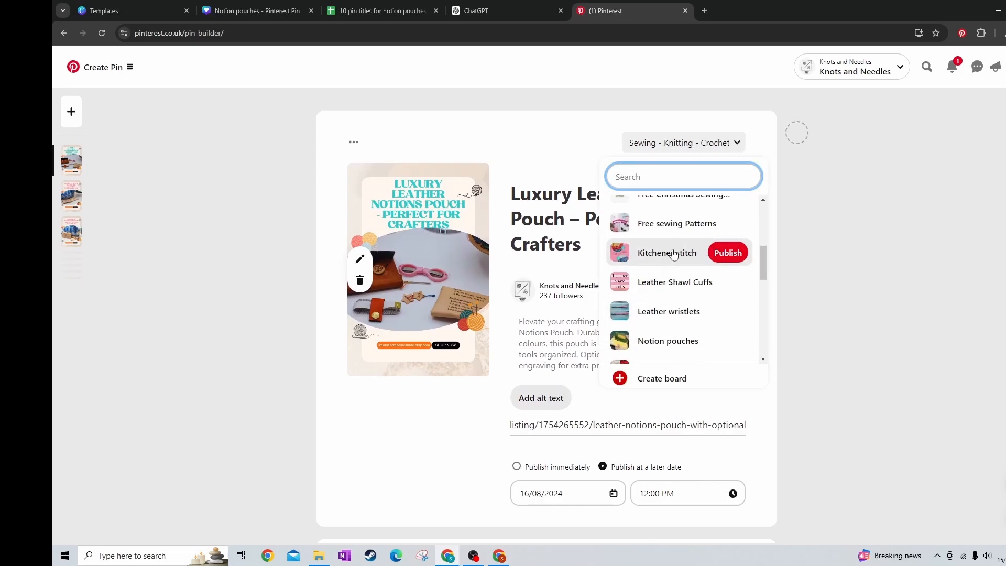
left_click(726, 253)
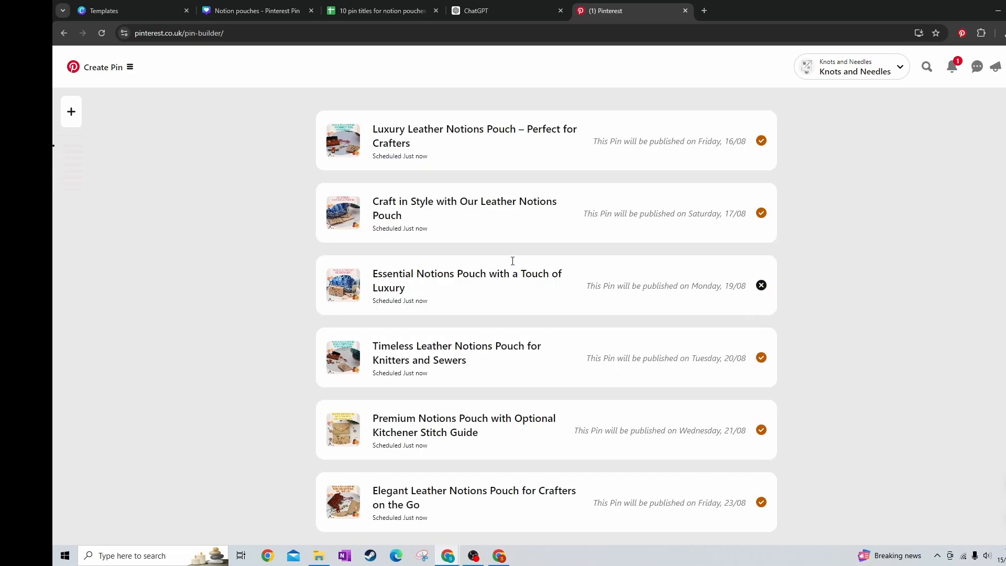
scroll(878, 322, "down", 3)
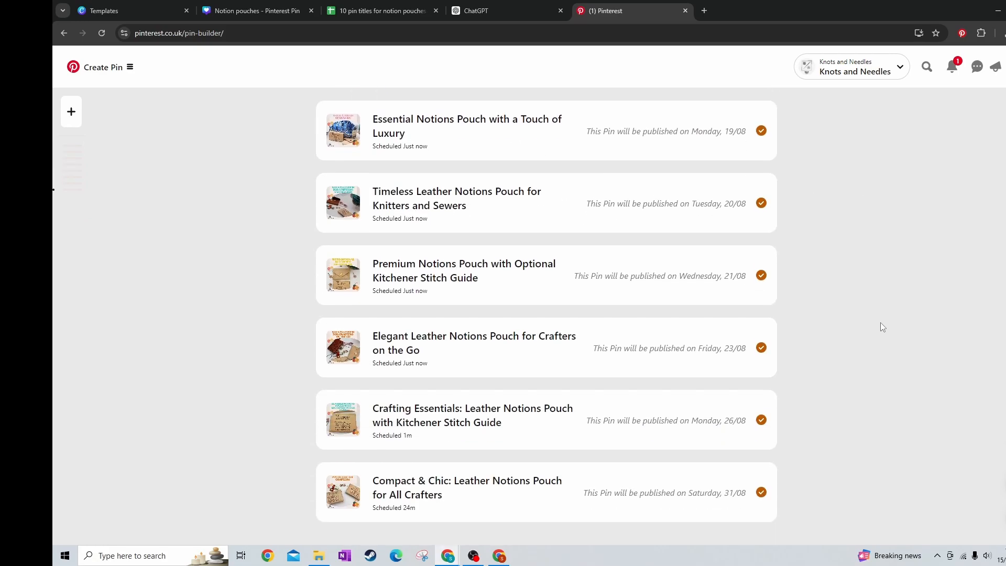
scroll(879, 323, "up", 3)
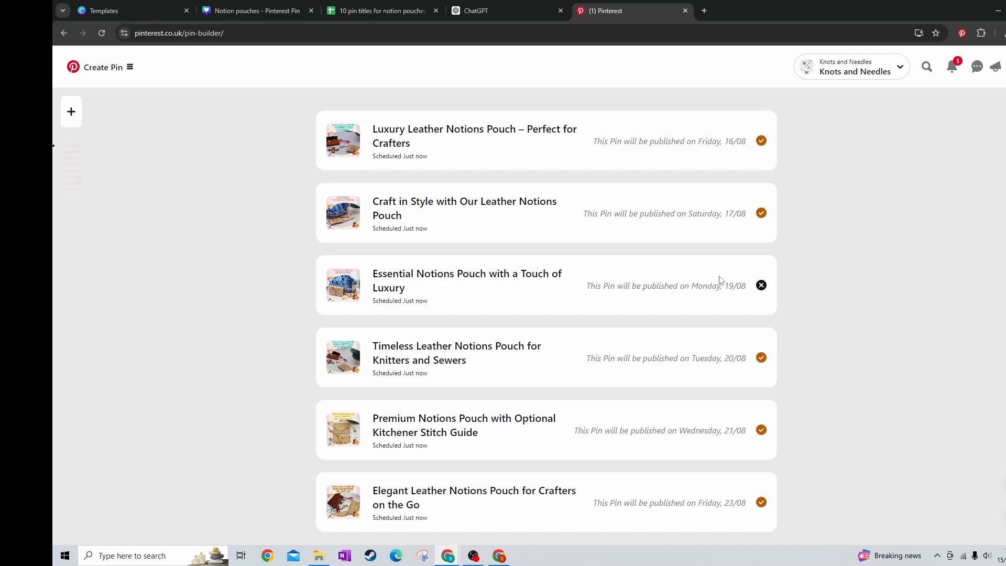